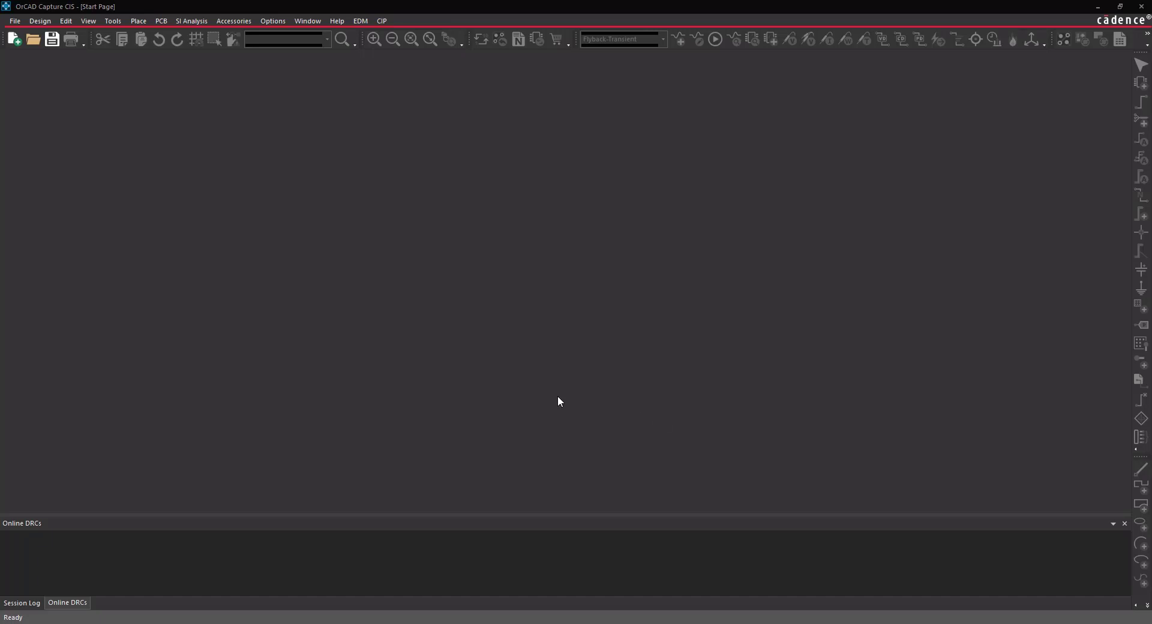
Create a blank PSpice-enabled project named Random_Noise in the chosen folder.
click(15, 24)
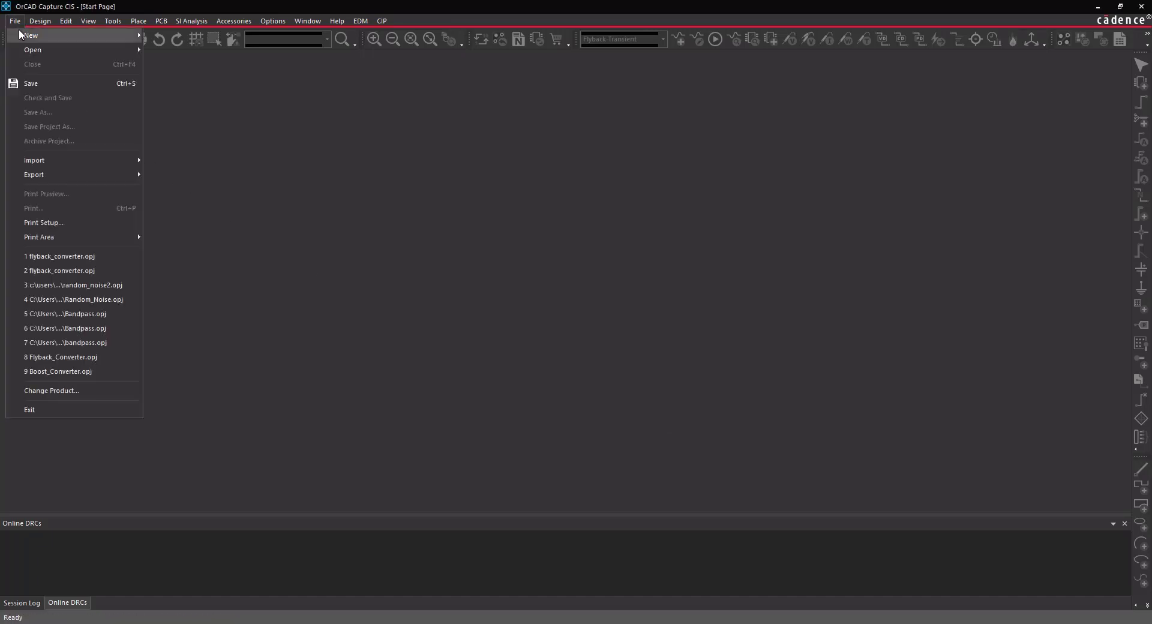
click(151, 36)
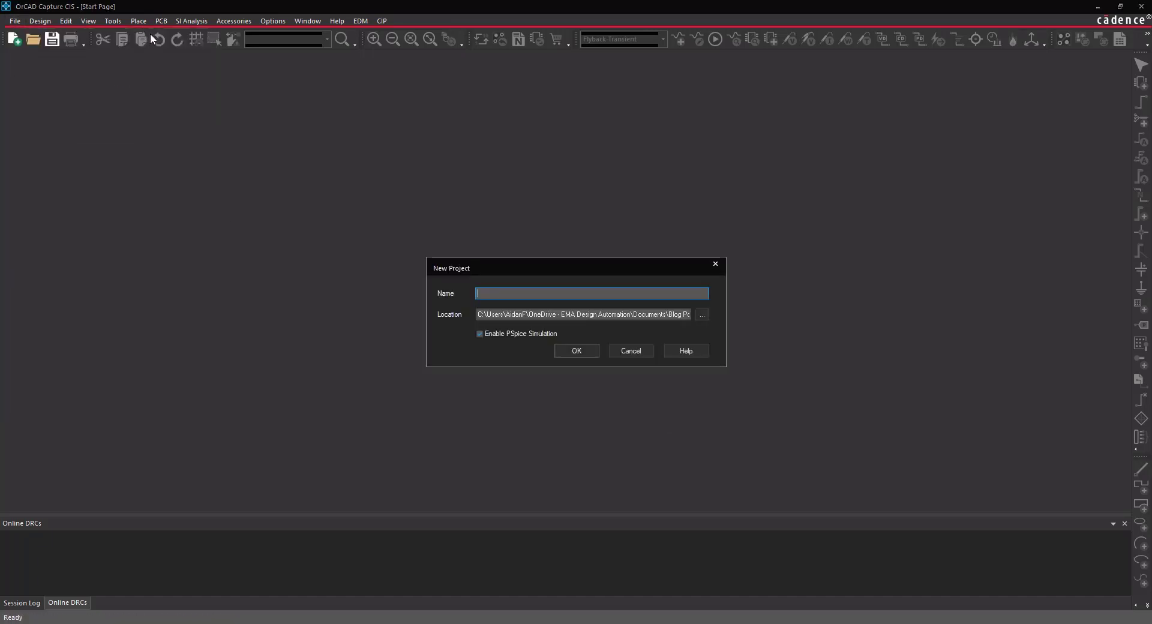
text(Random_Noise)
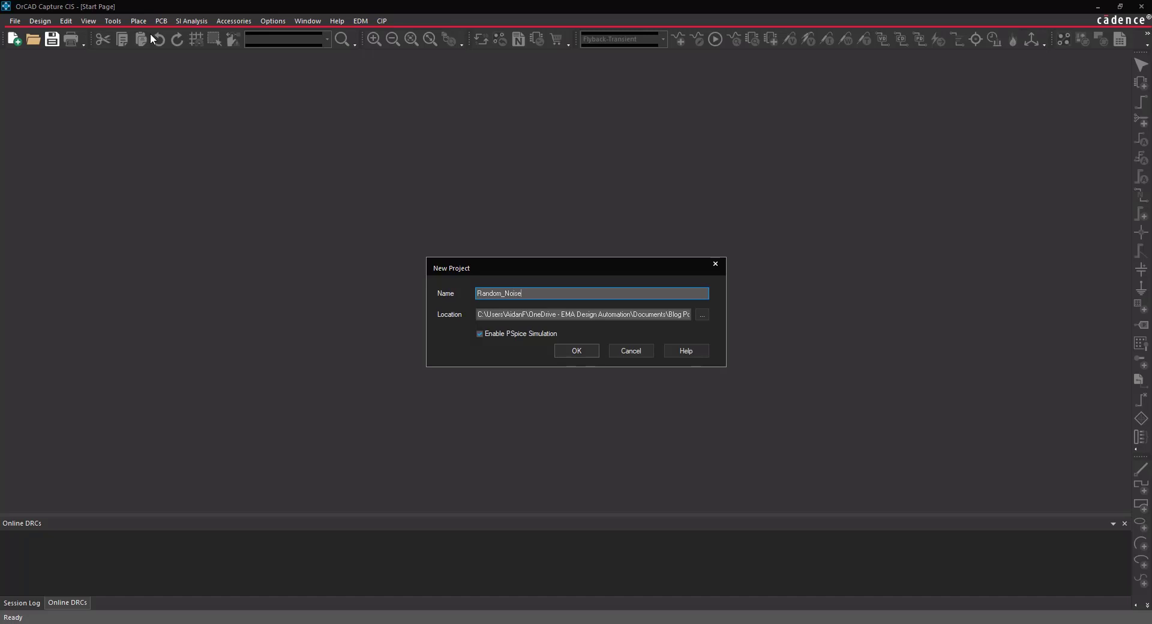
click(699, 315)
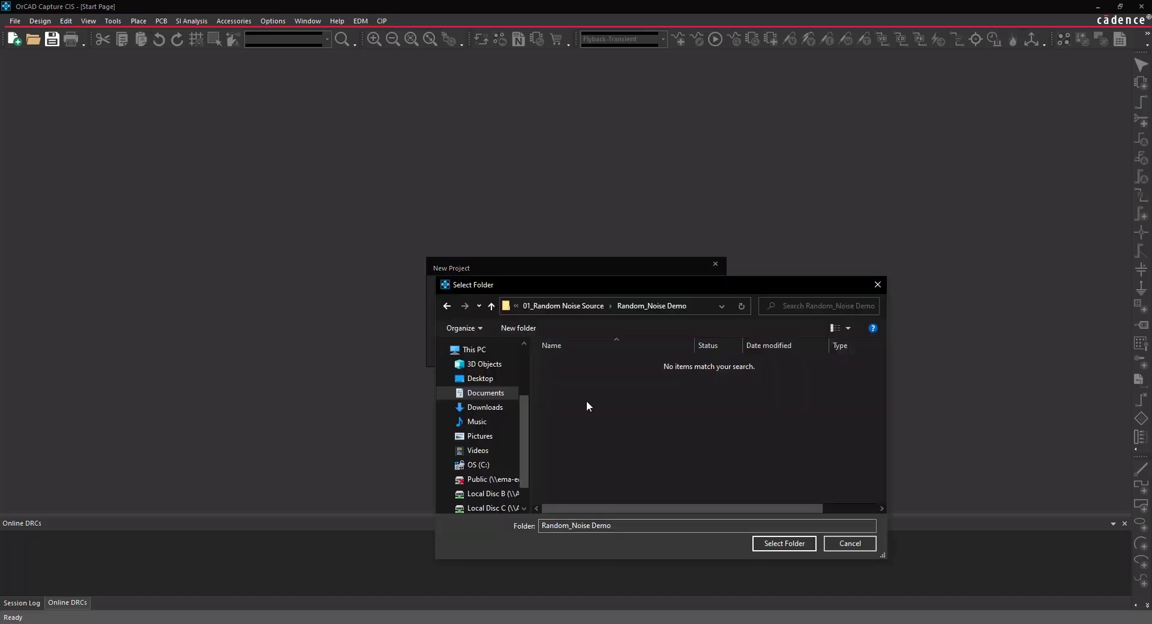
click(811, 545)
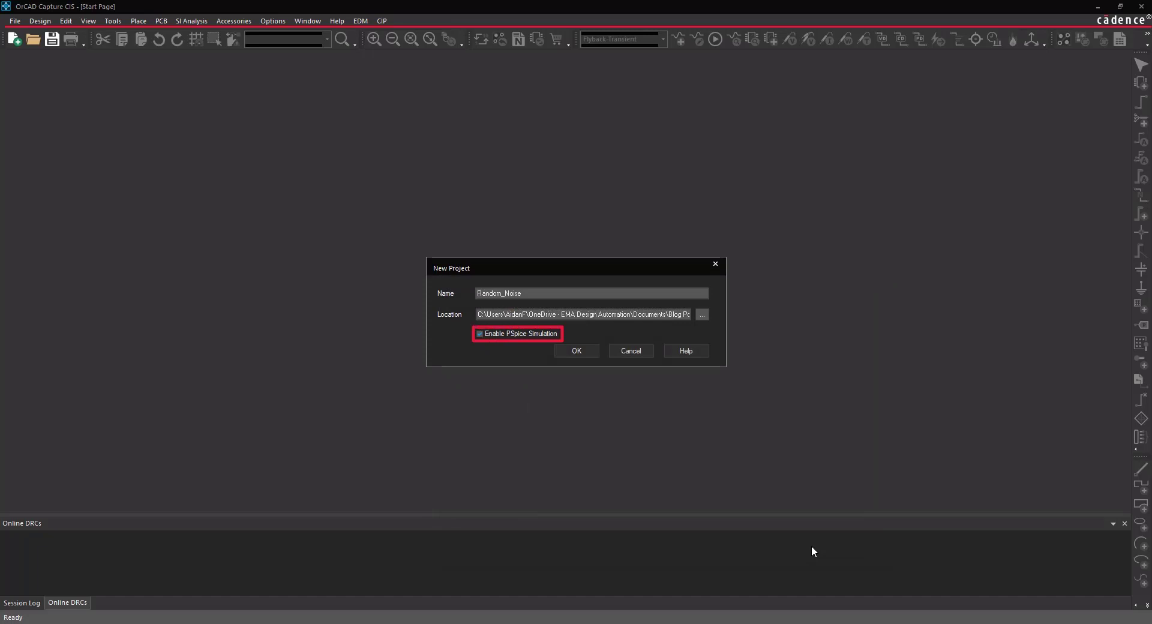
click(568, 353)
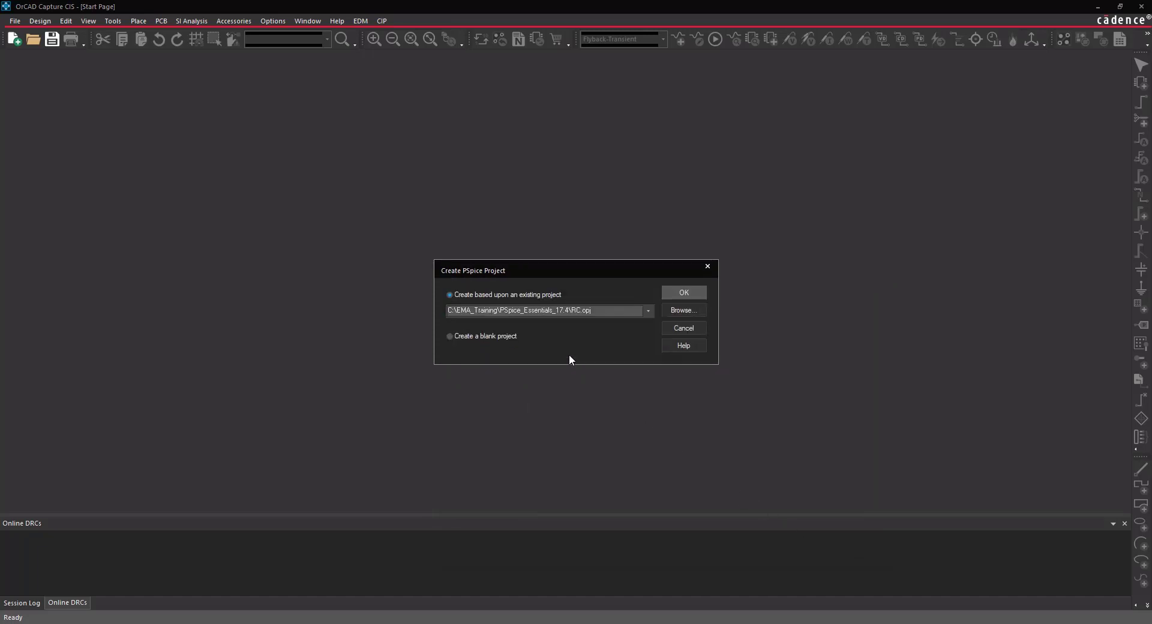
click(503, 337)
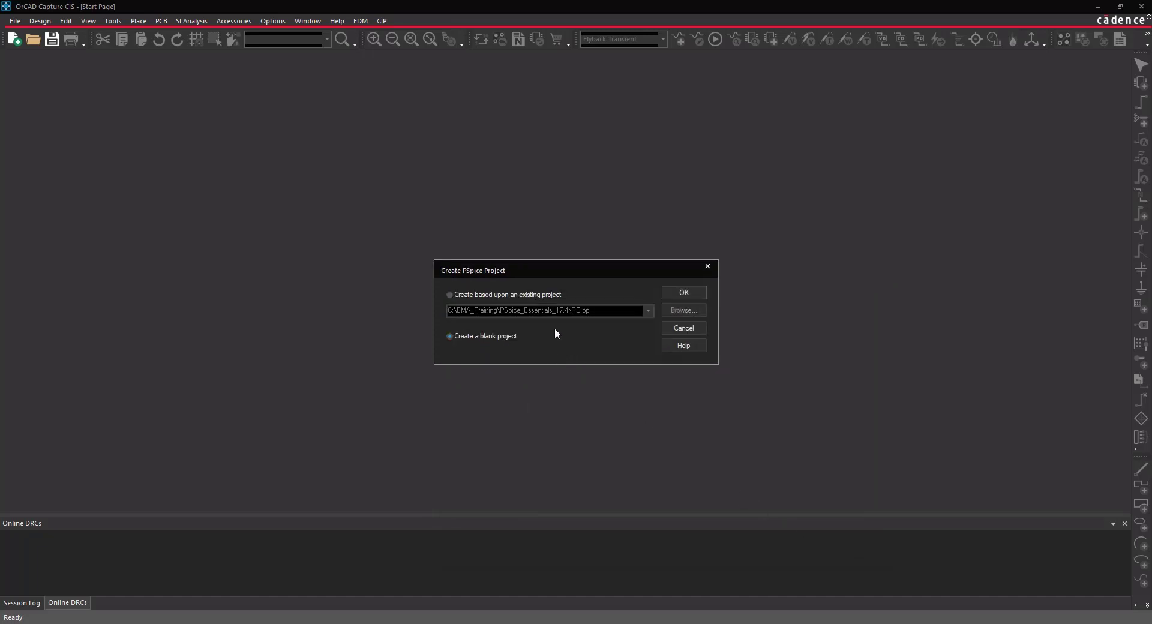
click(682, 294)
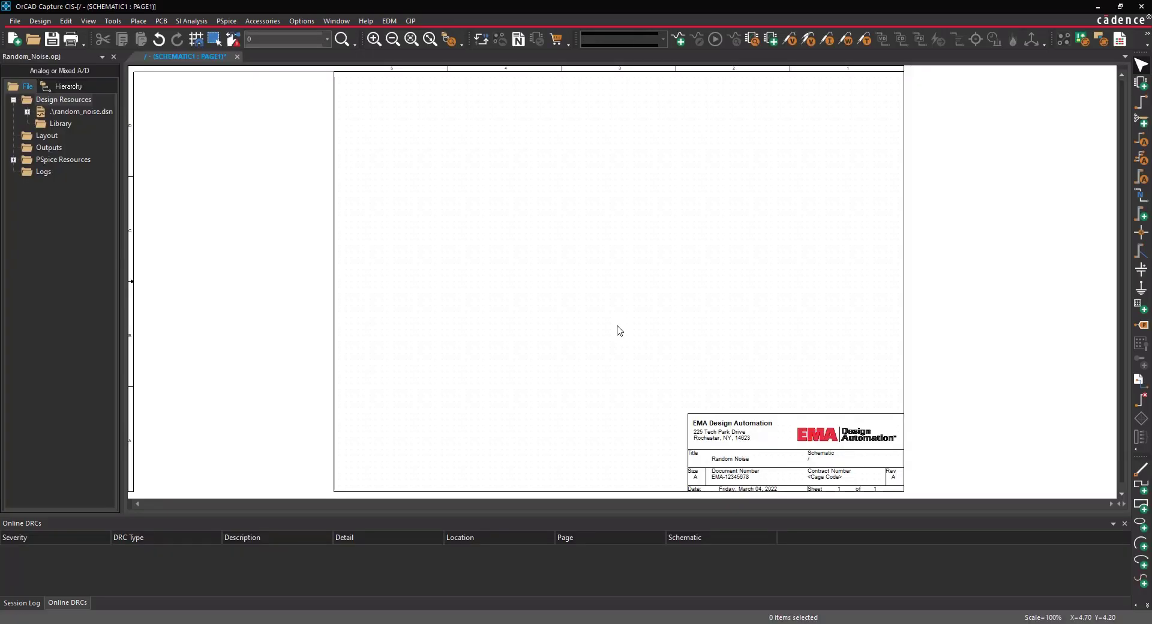
Place a 1k resistor R1 near the page's middle right, rotated to stand vertically.
click(138, 21)
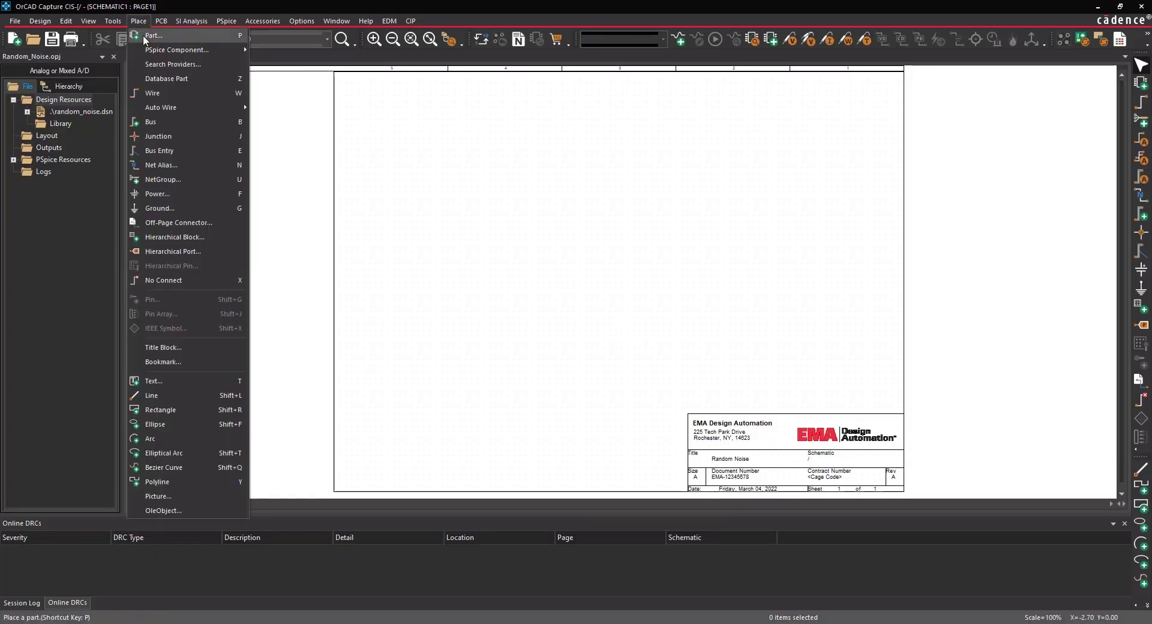
mouse_move(149, 51)
click(302, 107)
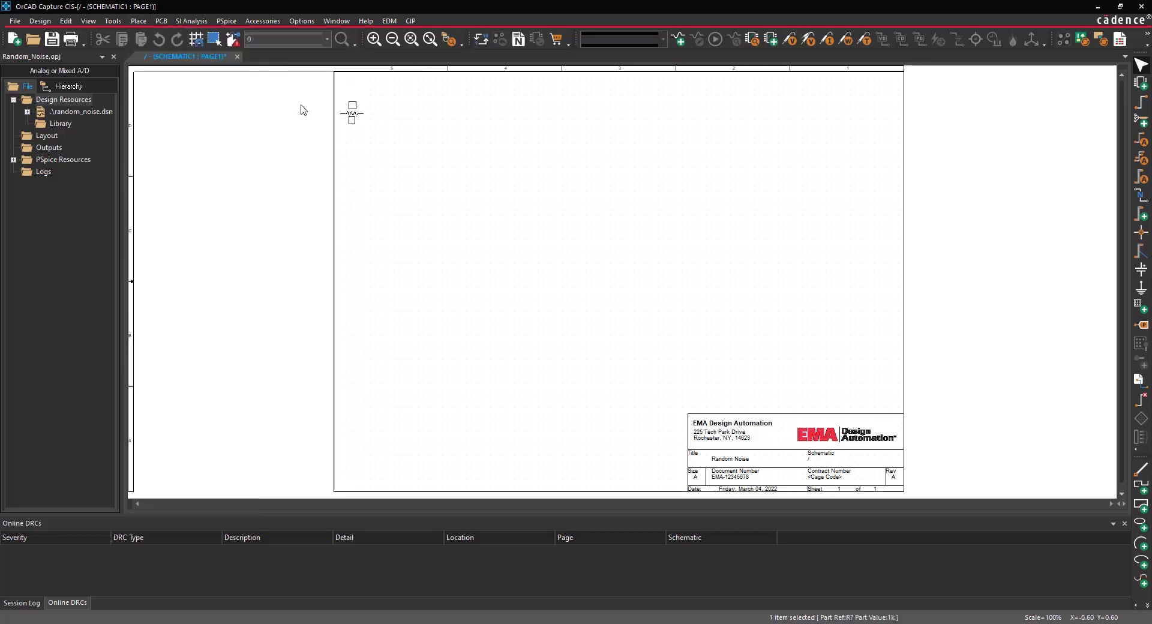
drag(351, 114, 201, 88)
key(r)
Place a PSpice ground symbol below and left of R1.
click(139, 20)
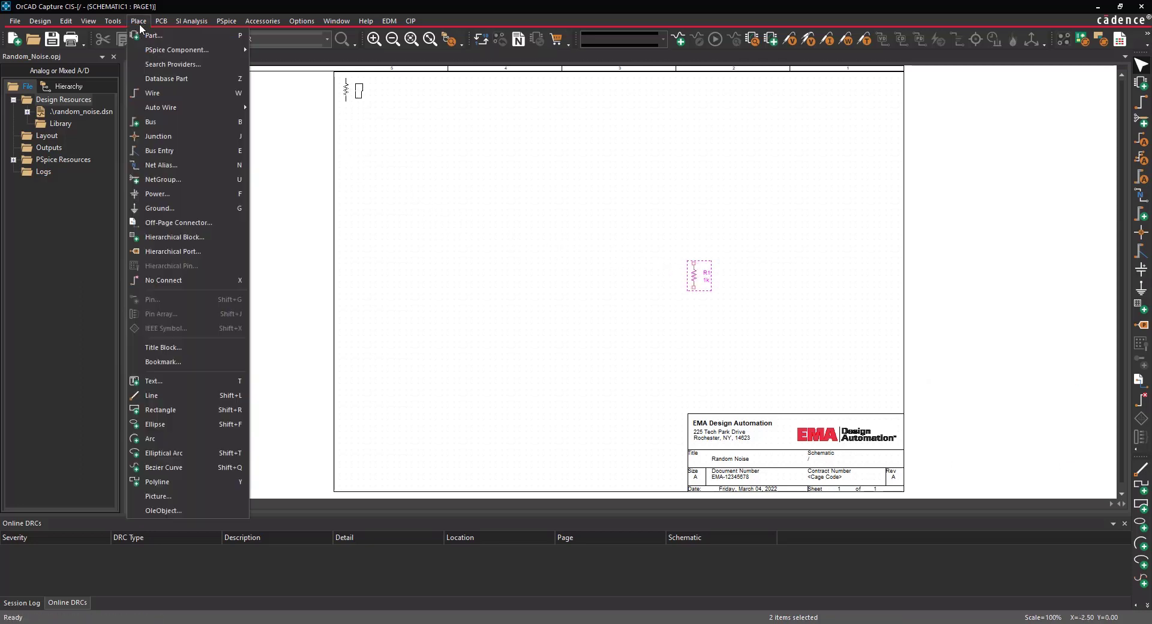
mouse_move(144, 50)
click(300, 55)
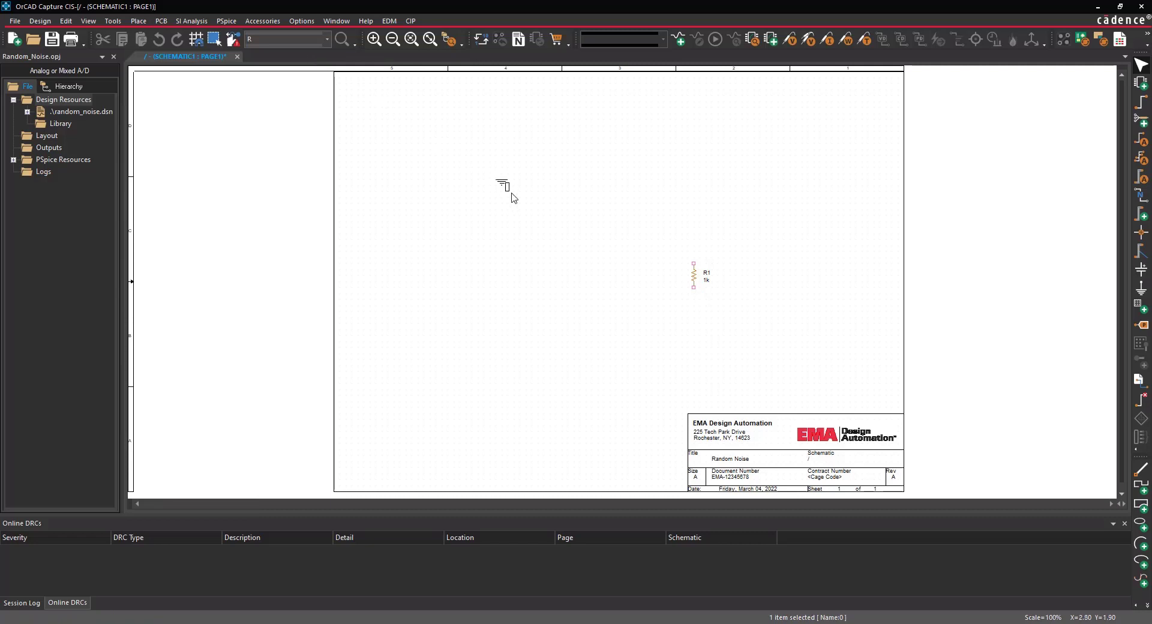
click(627, 318)
right_click(564, 267)
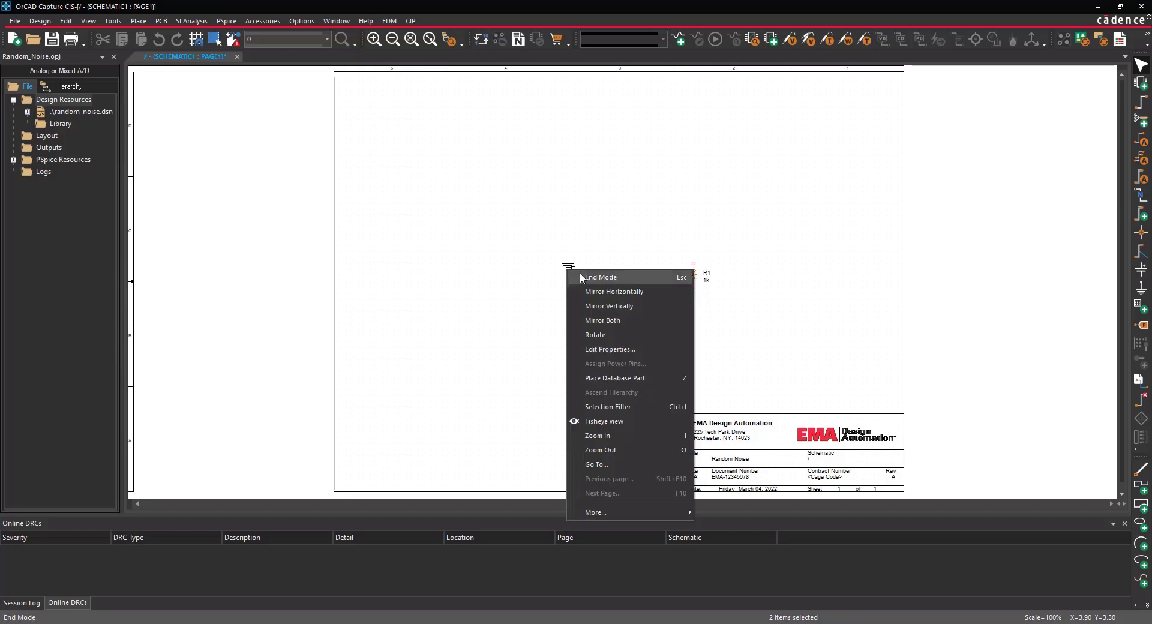
click(580, 277)
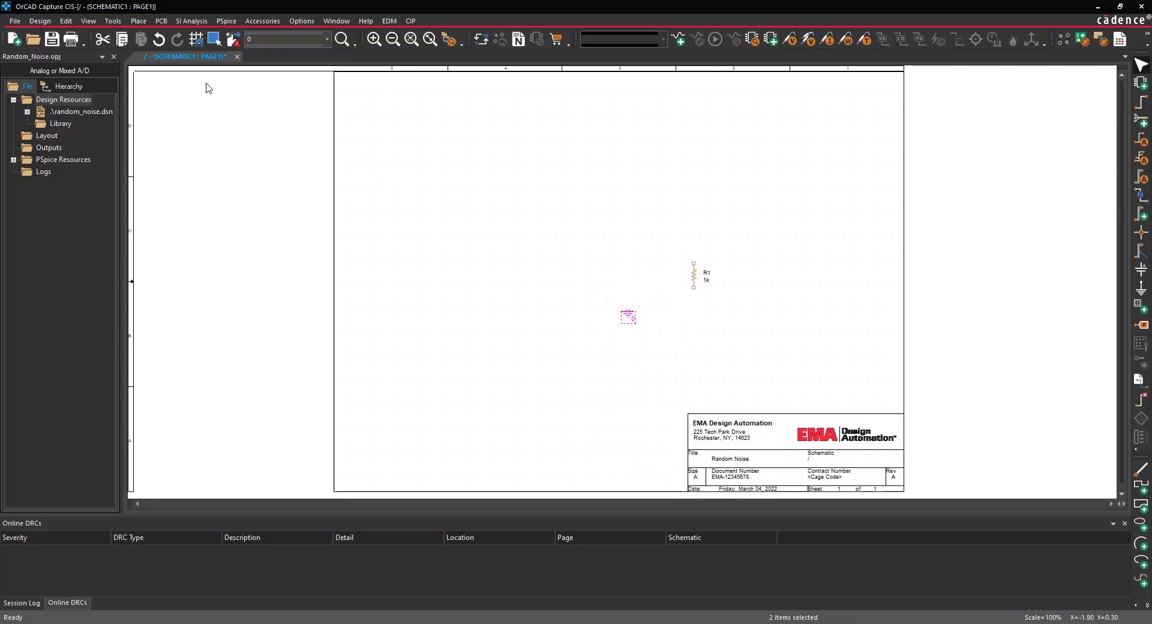
click(139, 21)
Place noise source V1 with DC voltage 5 and noise amplitude 0.5, left of R1.
mouse_move(180, 50)
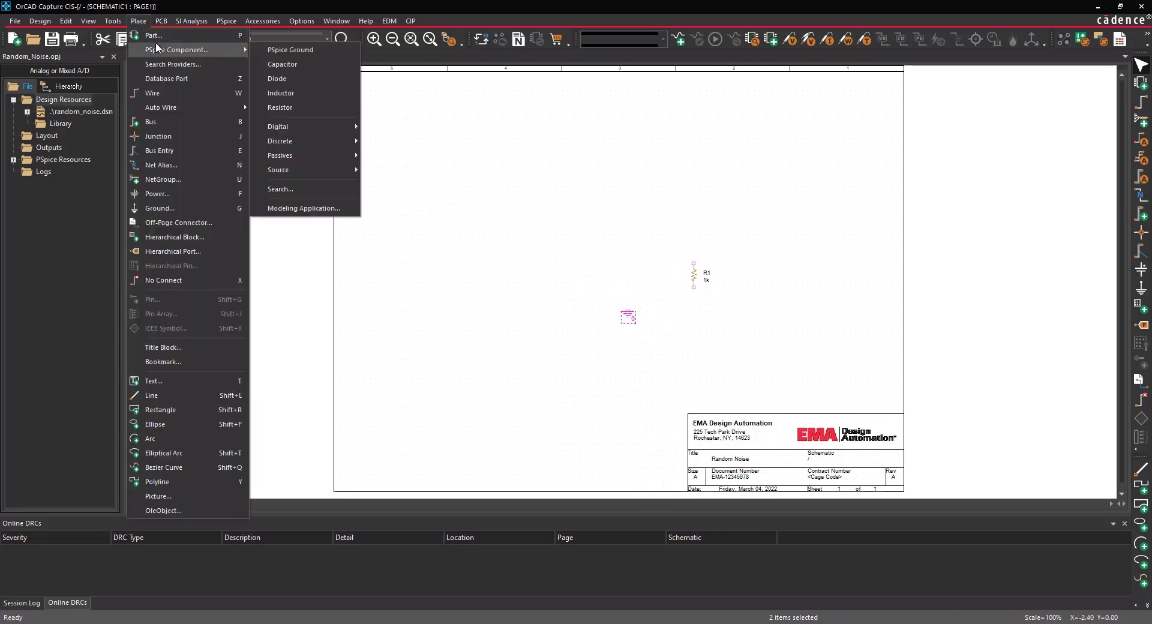
click(332, 207)
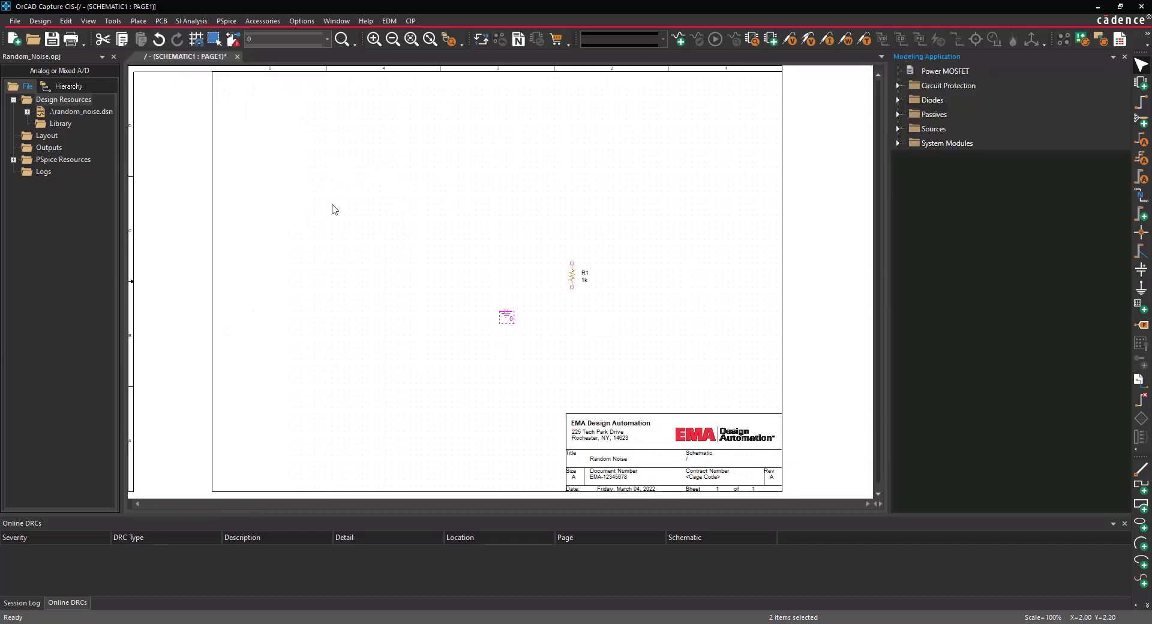
click(897, 128)
click(935, 144)
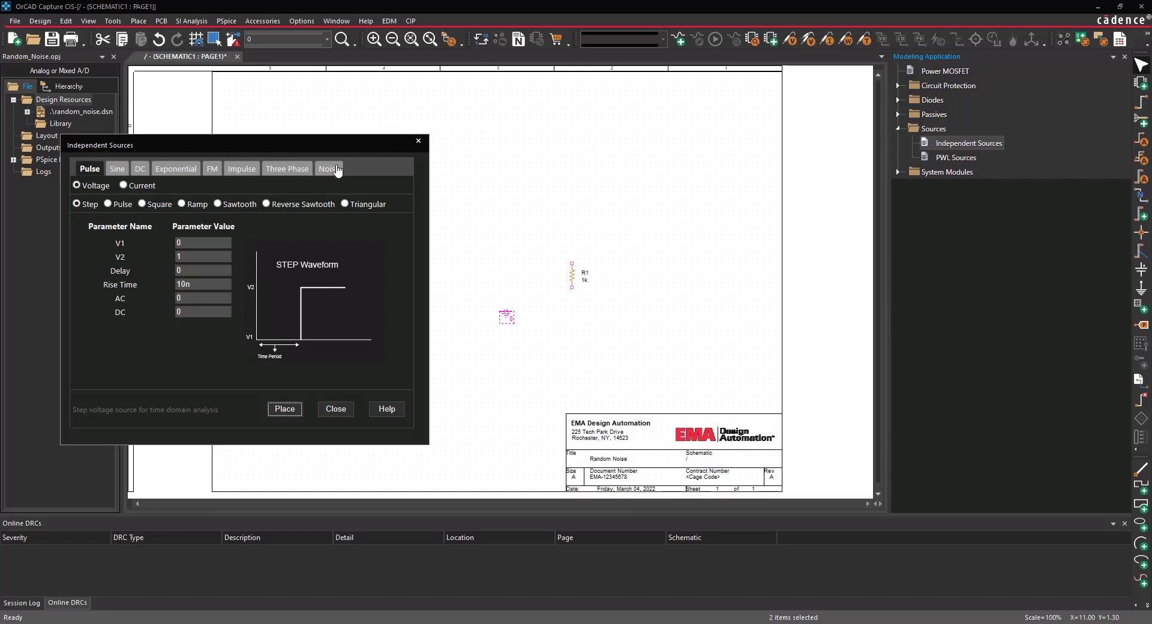
click(335, 169)
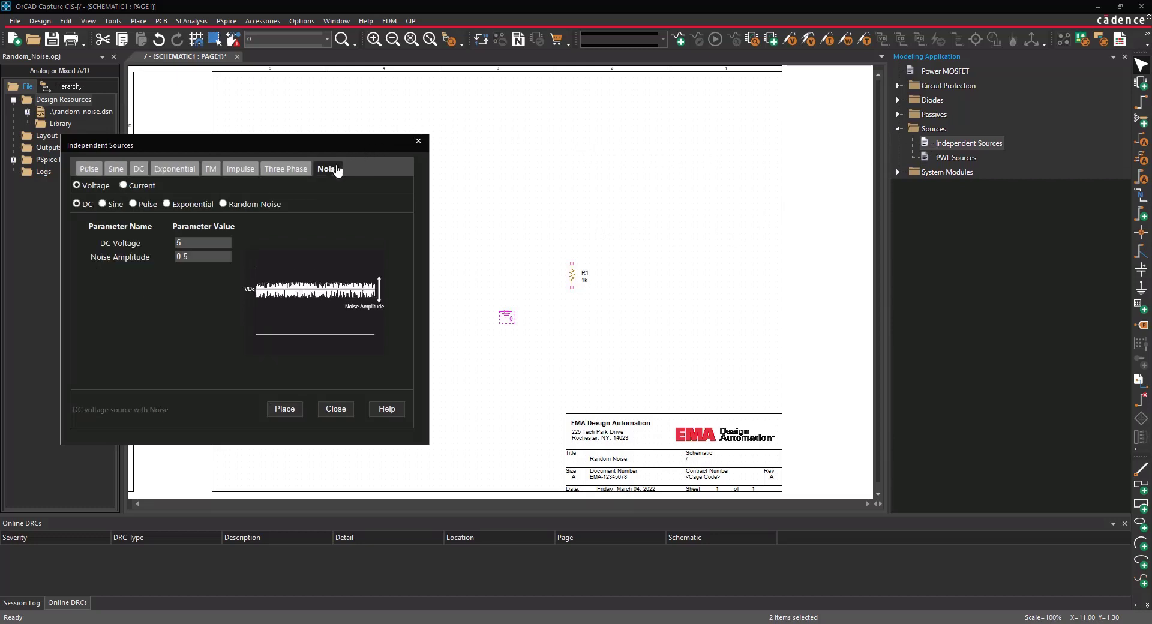
click(193, 241)
double_click(185, 256)
click(285, 409)
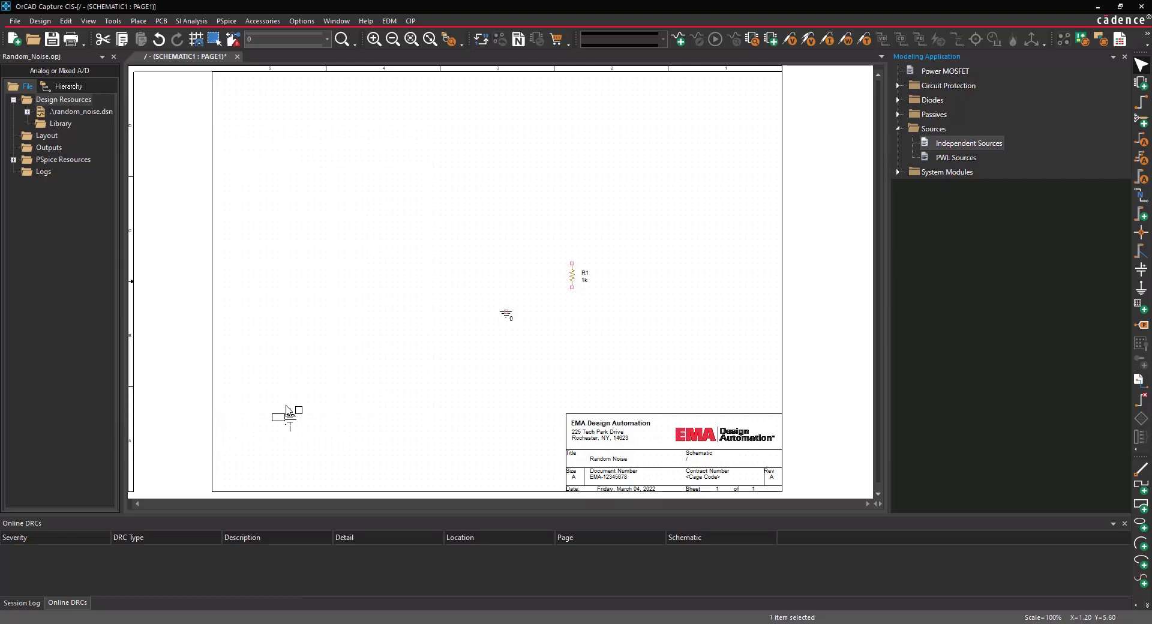
click(433, 268)
key(Escape)
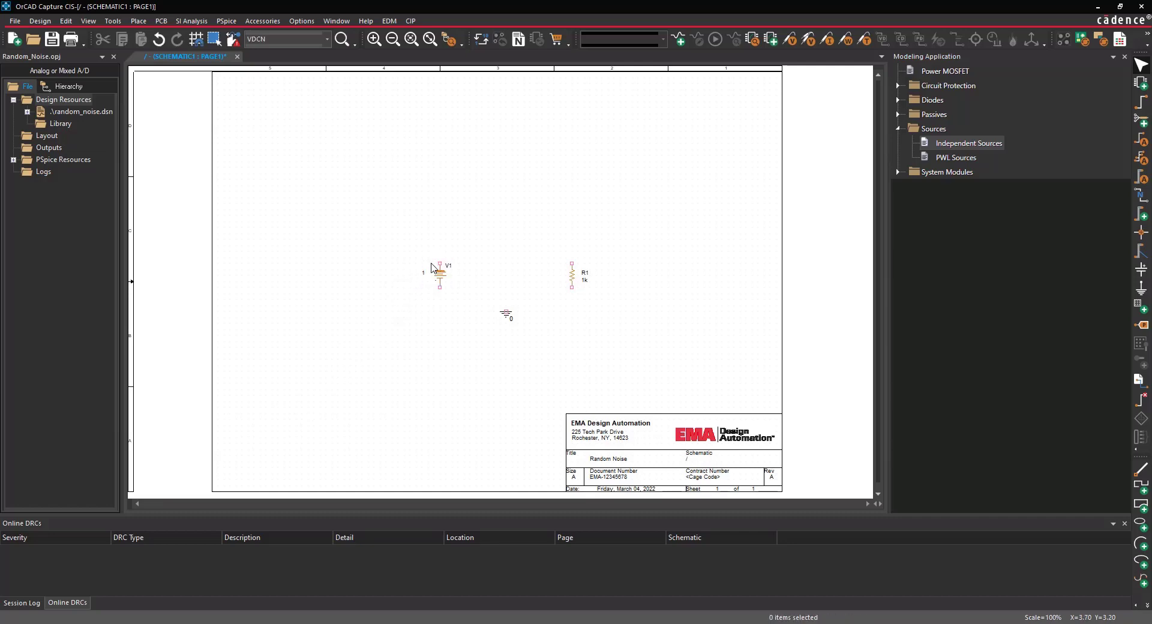
Wire V1 and R1 together at their top and bottom pins into a closed loop.
click(1124, 57)
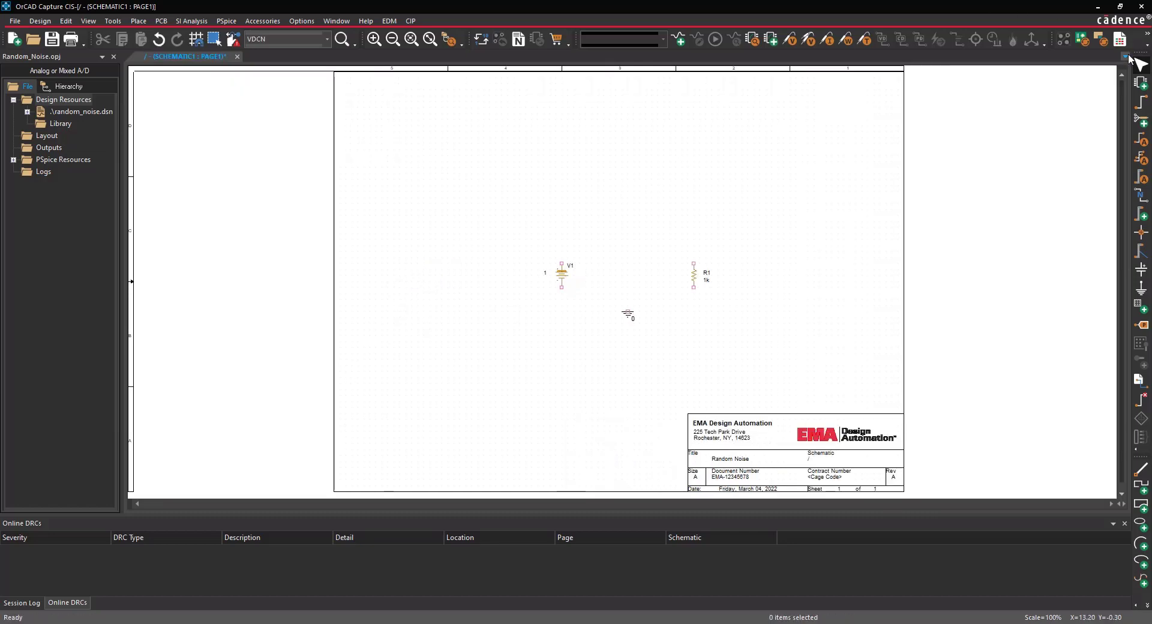
click(139, 21)
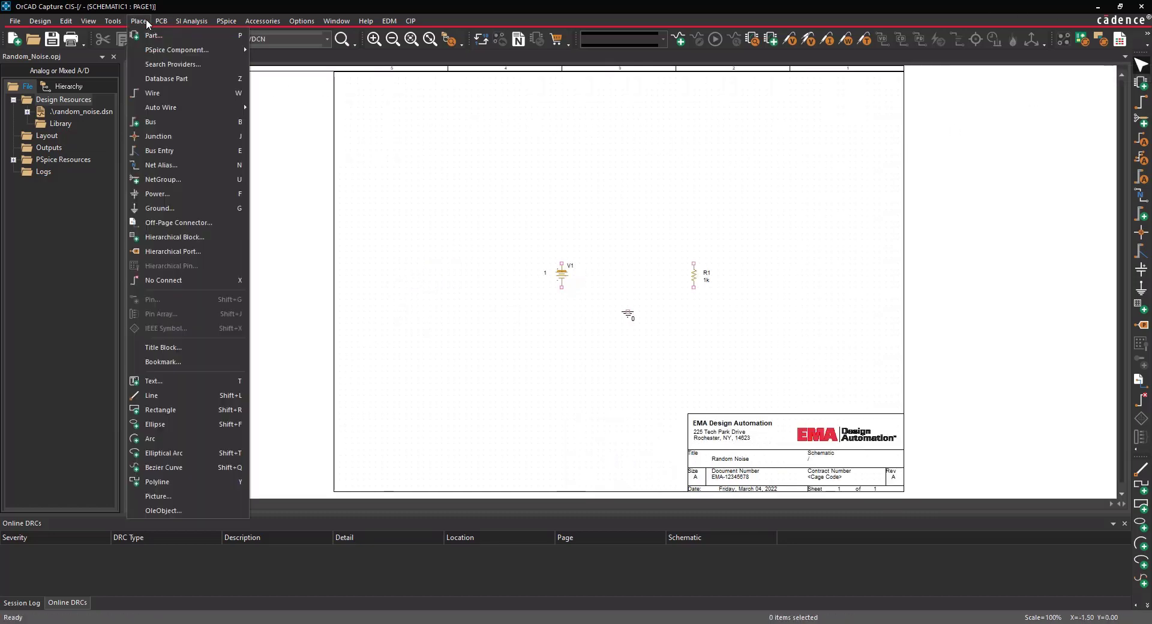
click(151, 94)
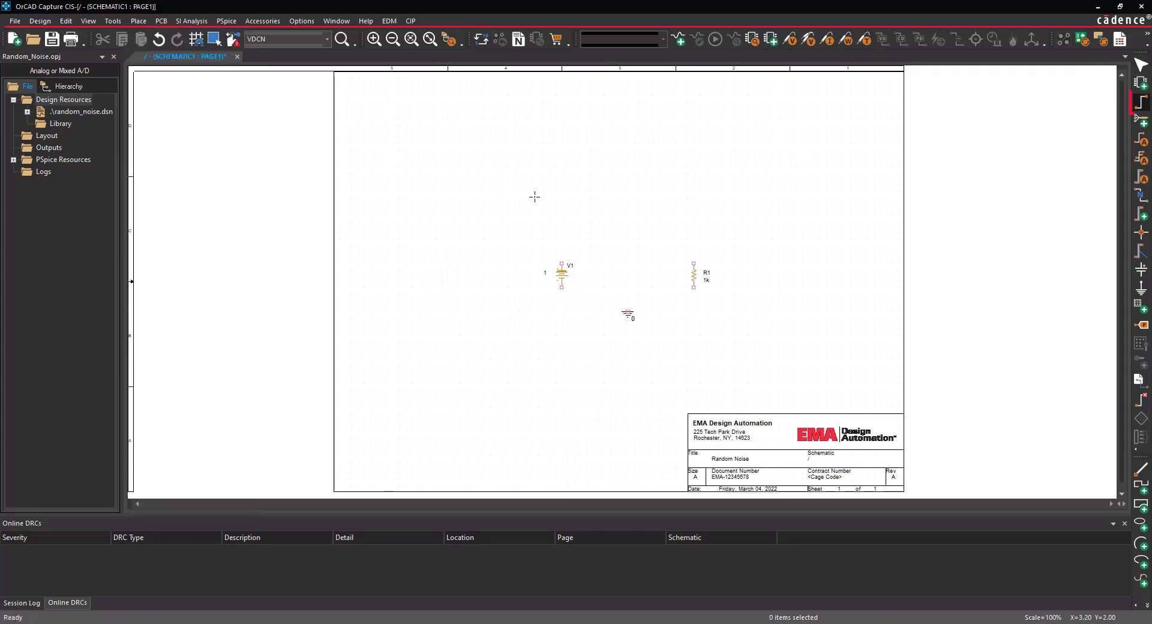
click(561, 263)
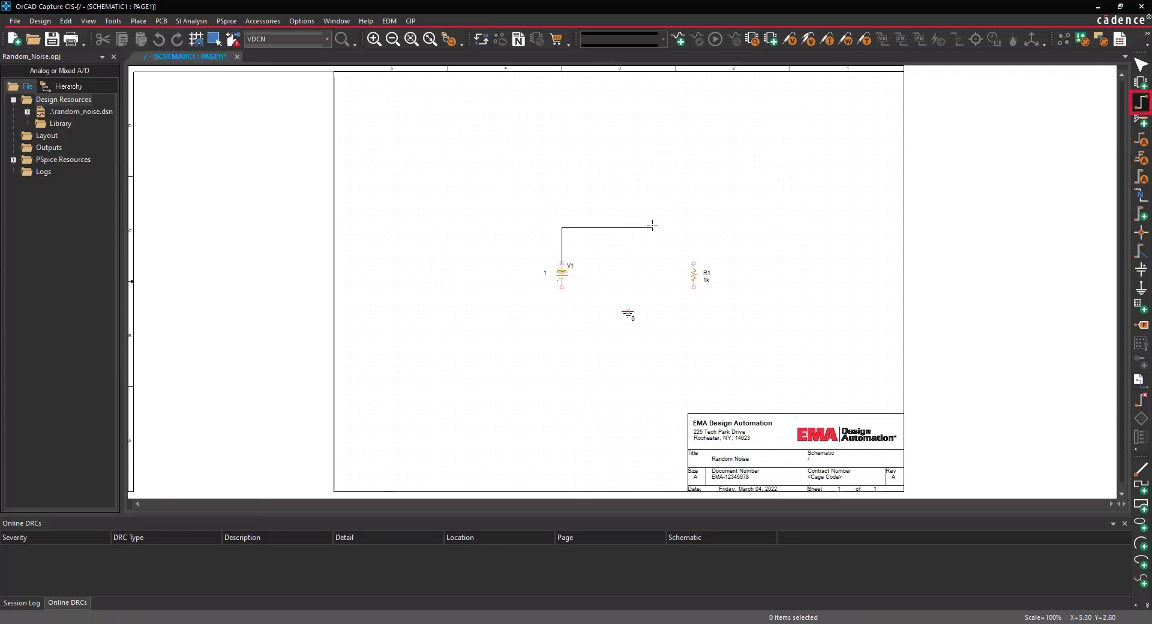
click(693, 263)
click(693, 287)
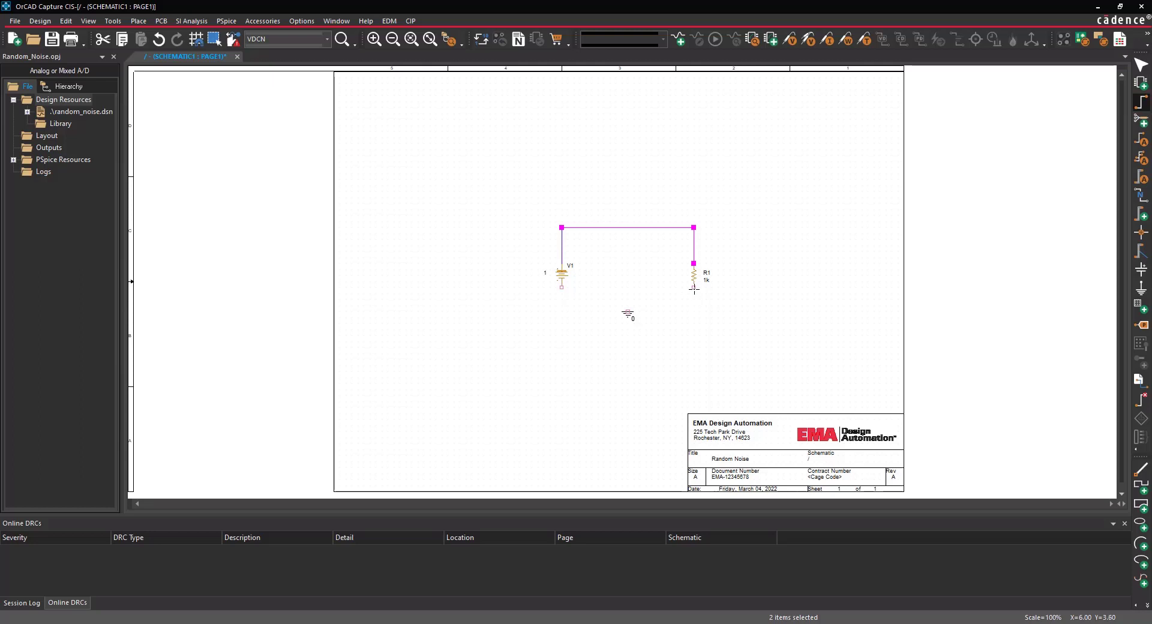
click(561, 287)
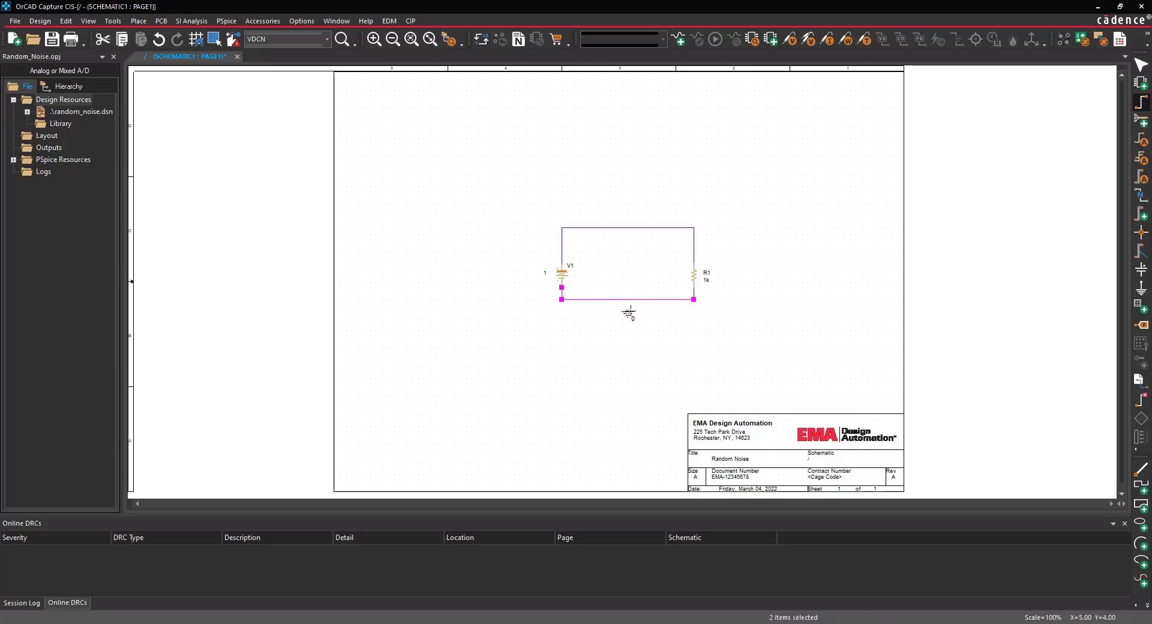
Connect the ground symbol to the loop's bottom wire.
click(627, 309)
click(627, 299)
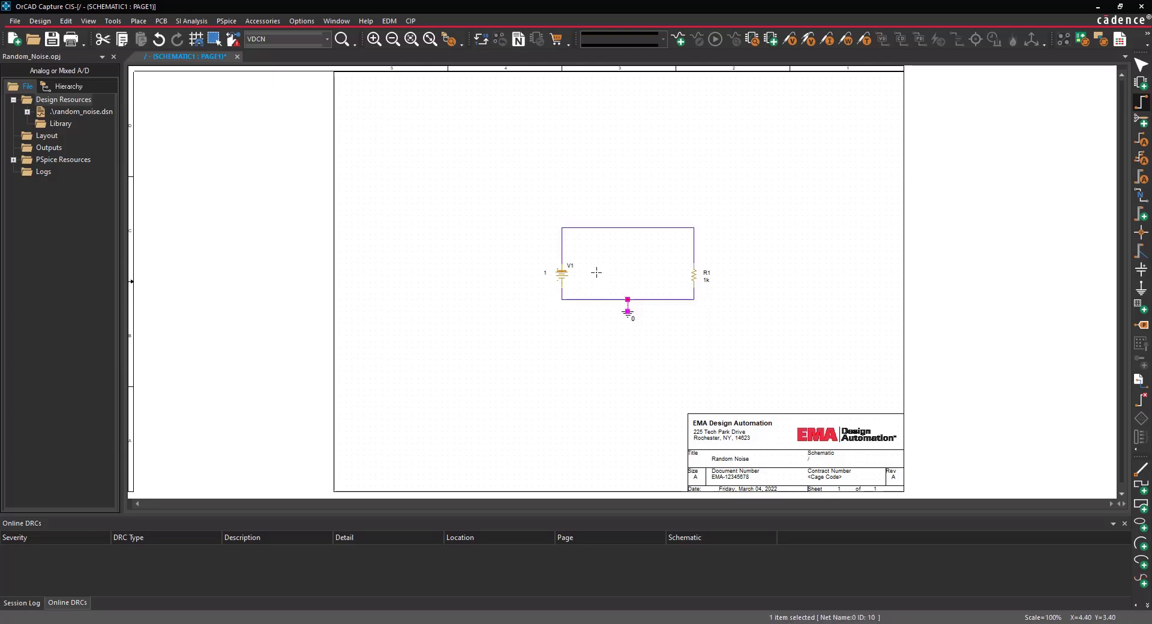
key(Escape)
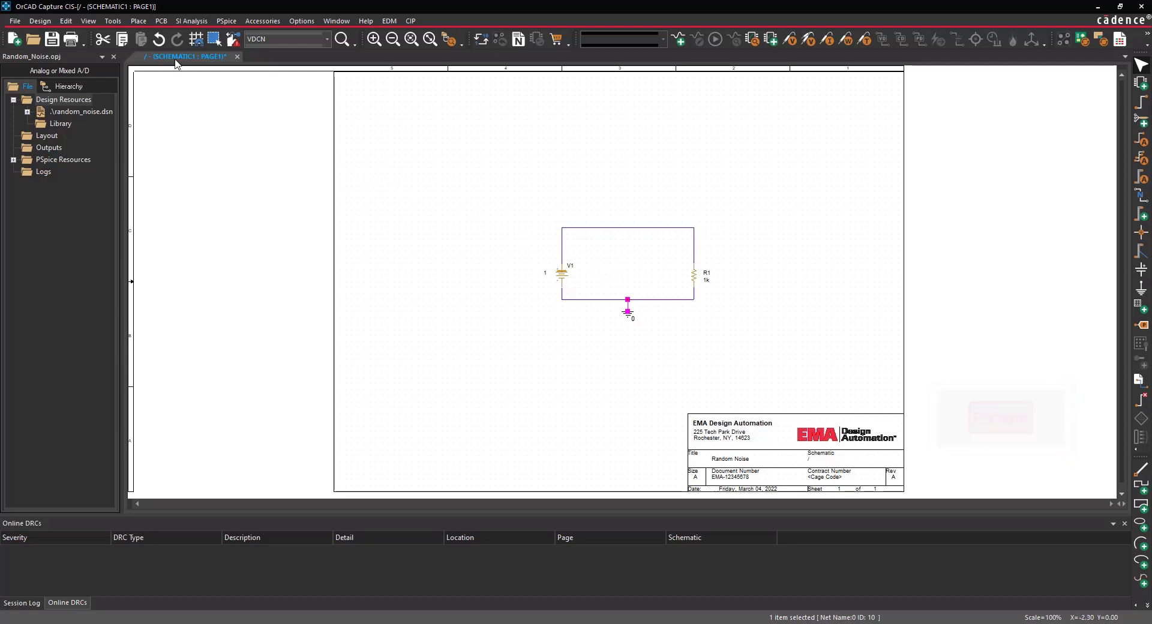
click(138, 27)
click(166, 157)
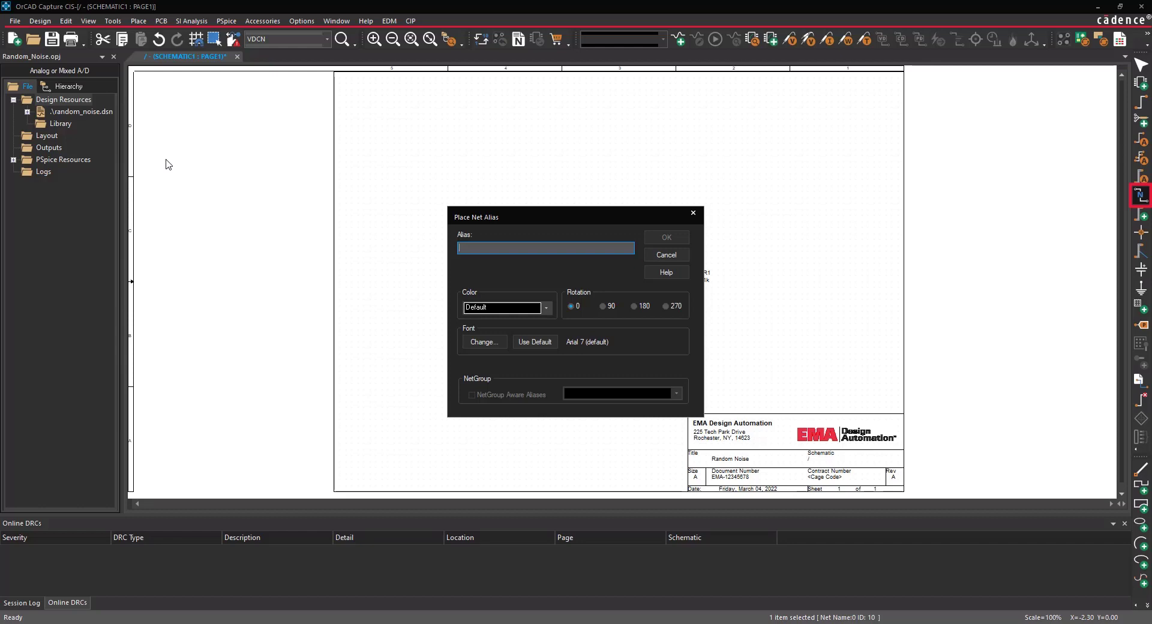
Attach the net alias WITH_NOISE to the loop's top wire.
text(WITH_NOISE)
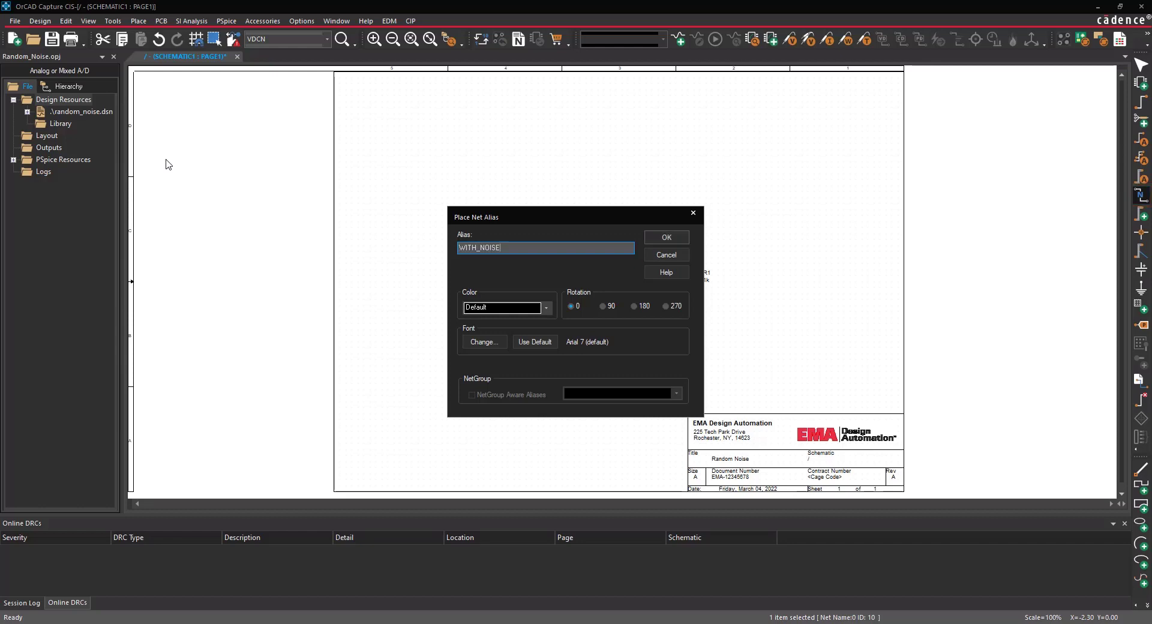
click(655, 237)
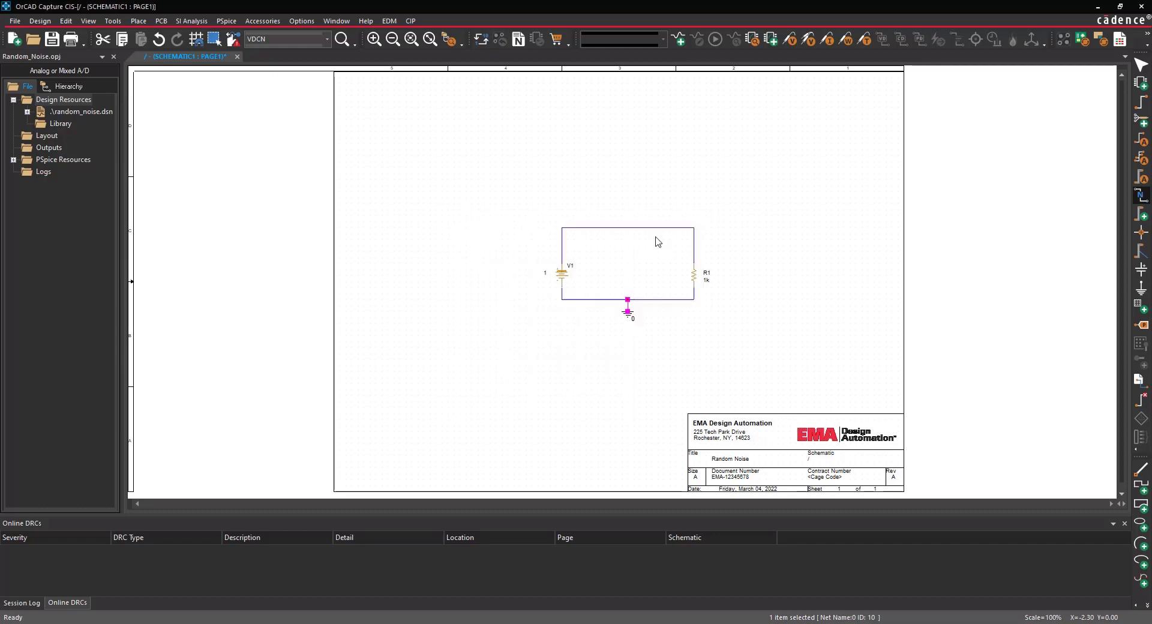
click(571, 229)
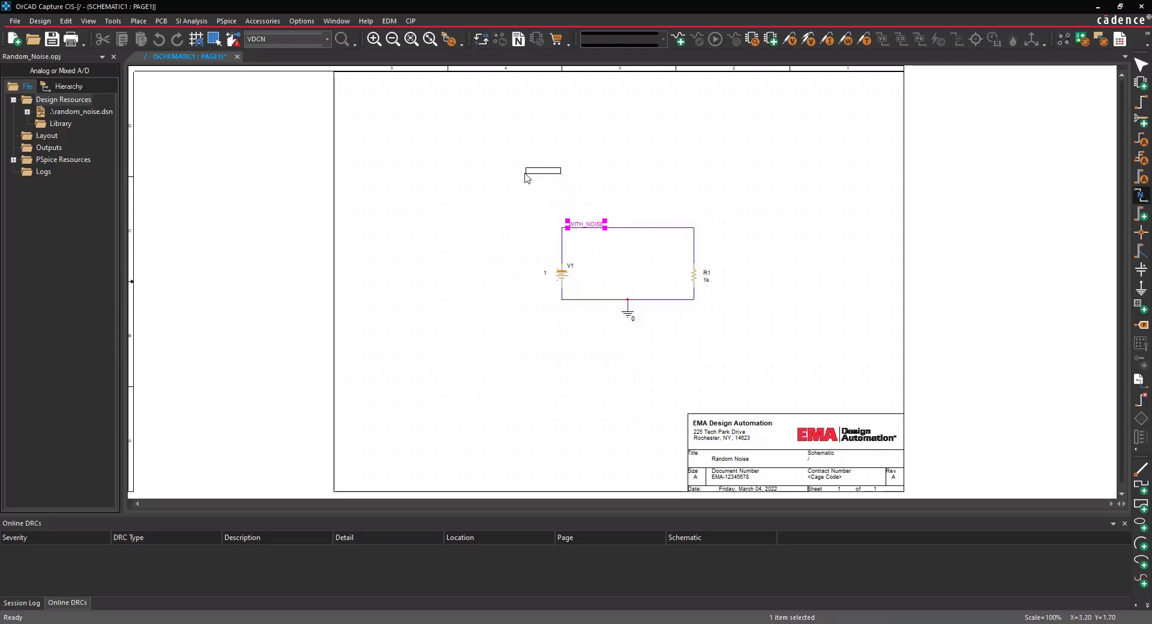
right_click(526, 173)
click(542, 182)
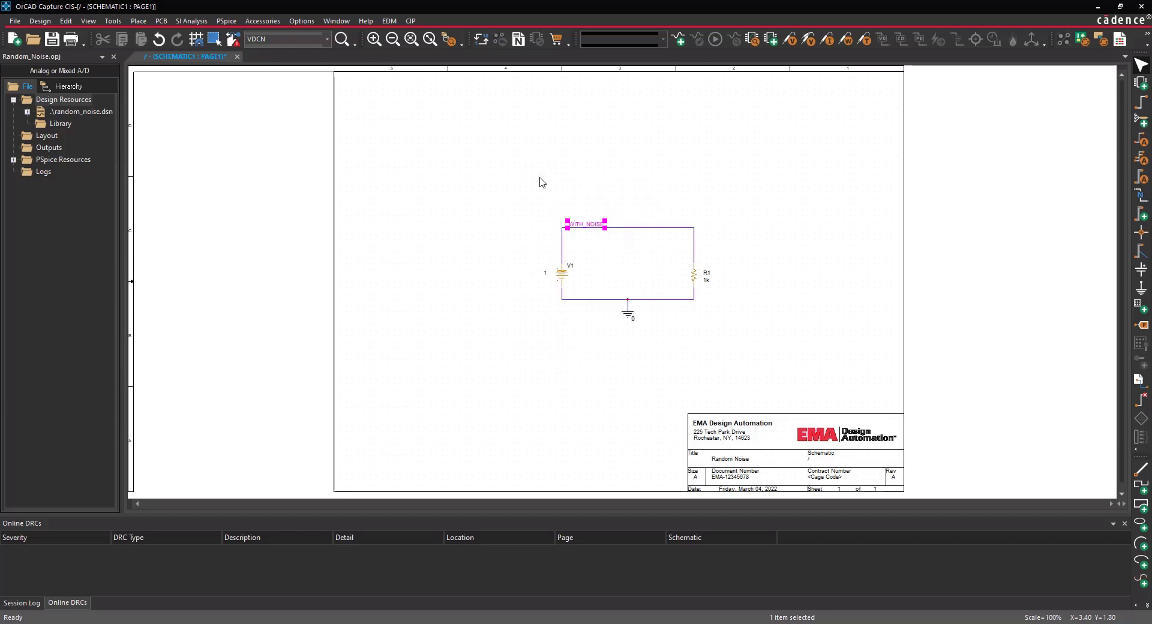
click(227, 21)
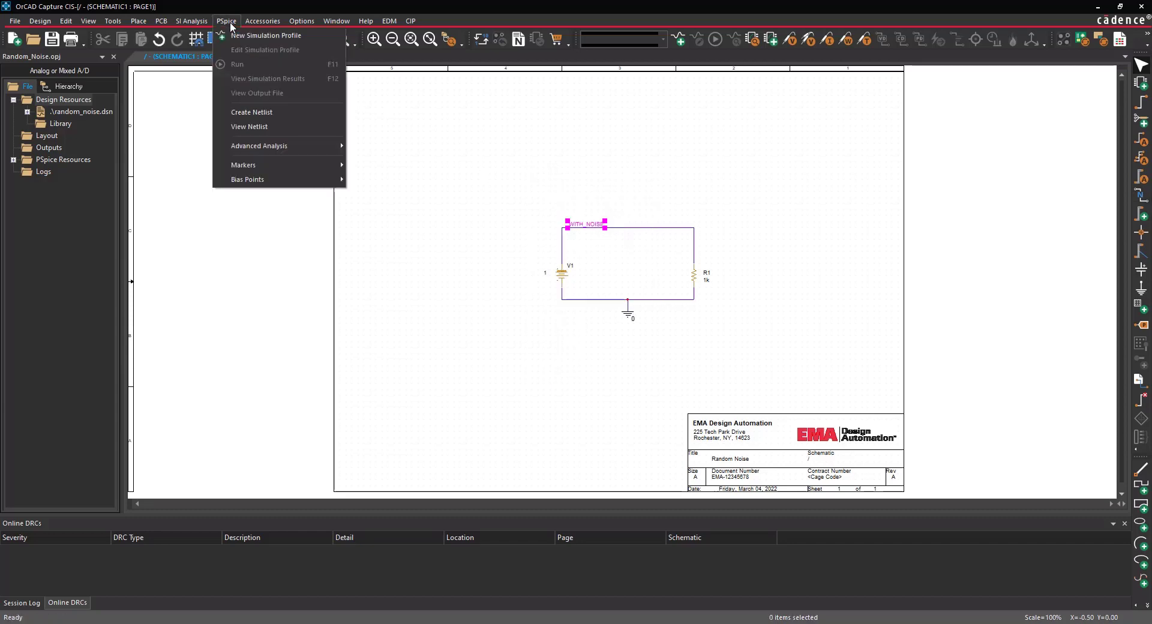
Create the NOISE_TRANS transient profile with a 1000ns run-to time.
click(232, 38)
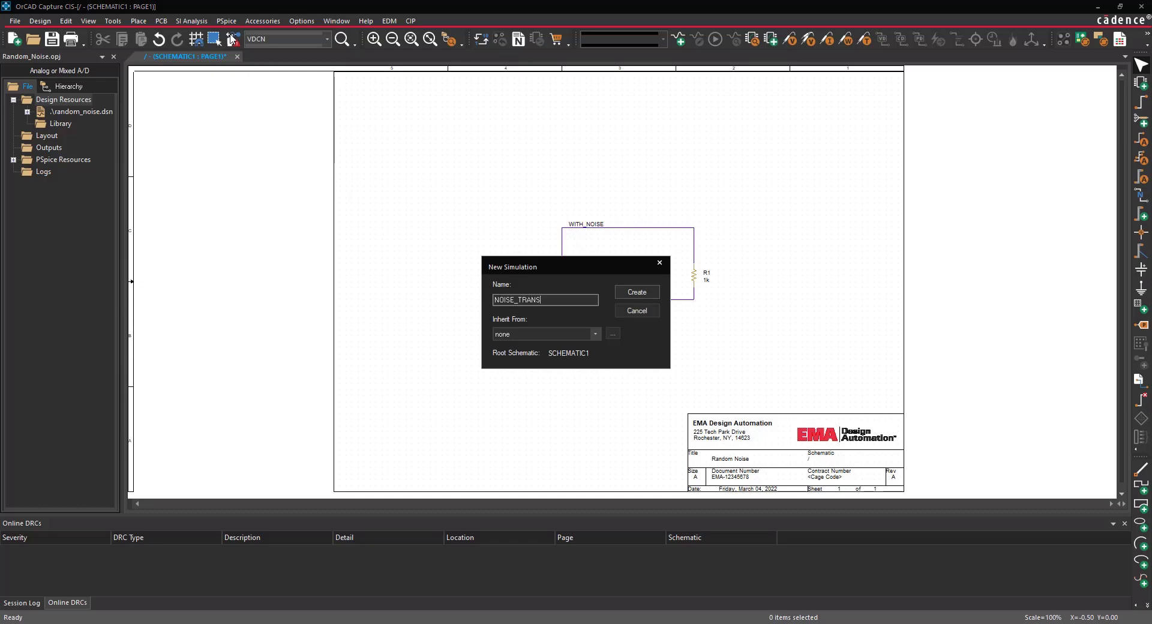
click(616, 291)
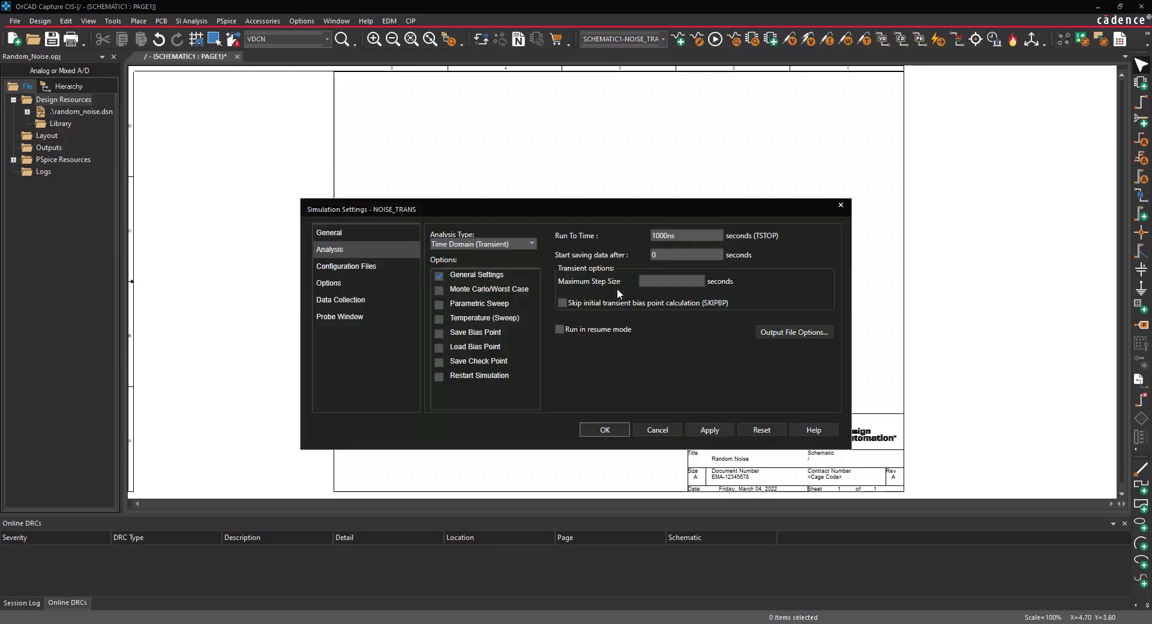
double_click(660, 235)
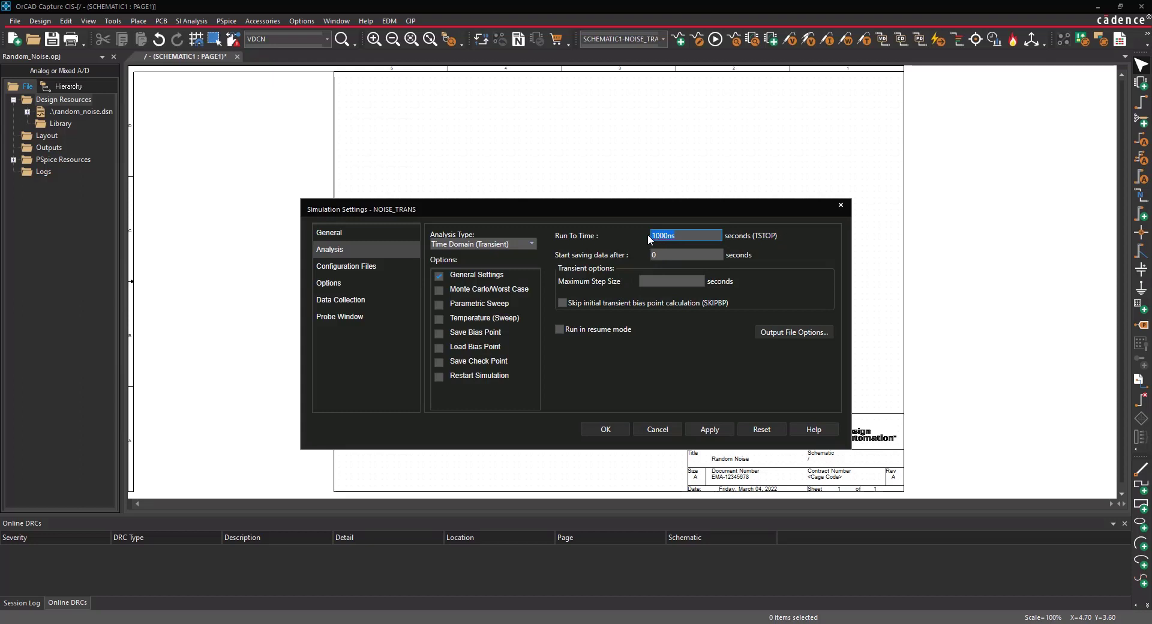
click(597, 425)
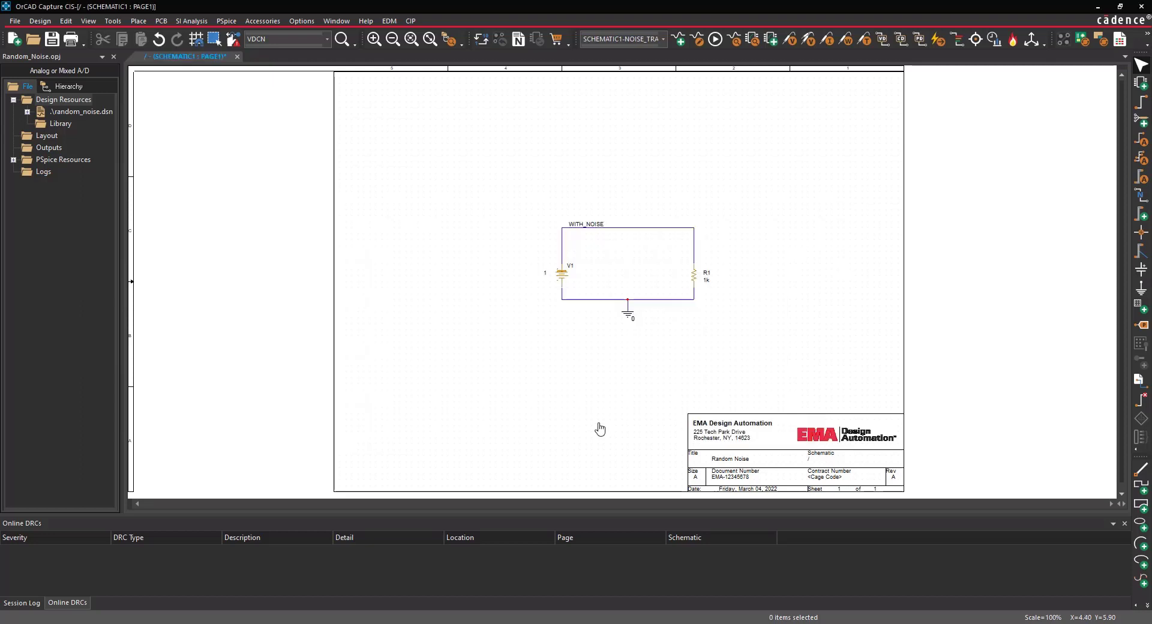
Put a voltage marker on the WITH_NOISE wire and run the NOISE_TRANS simulation.
click(787, 41)
right_click(534, 208)
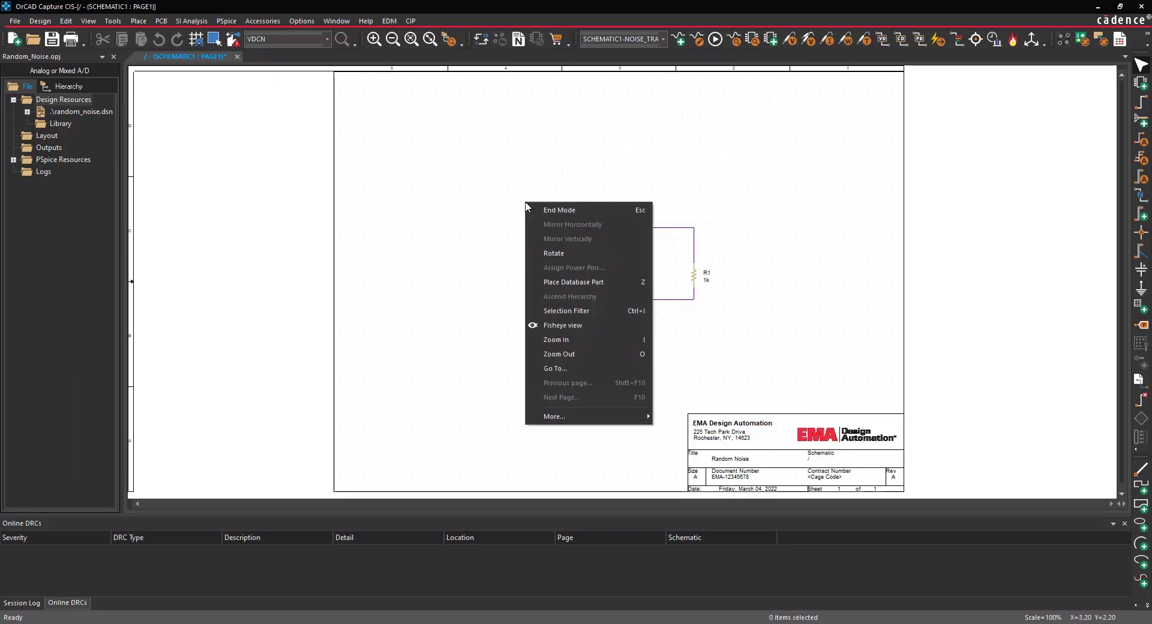
click(536, 209)
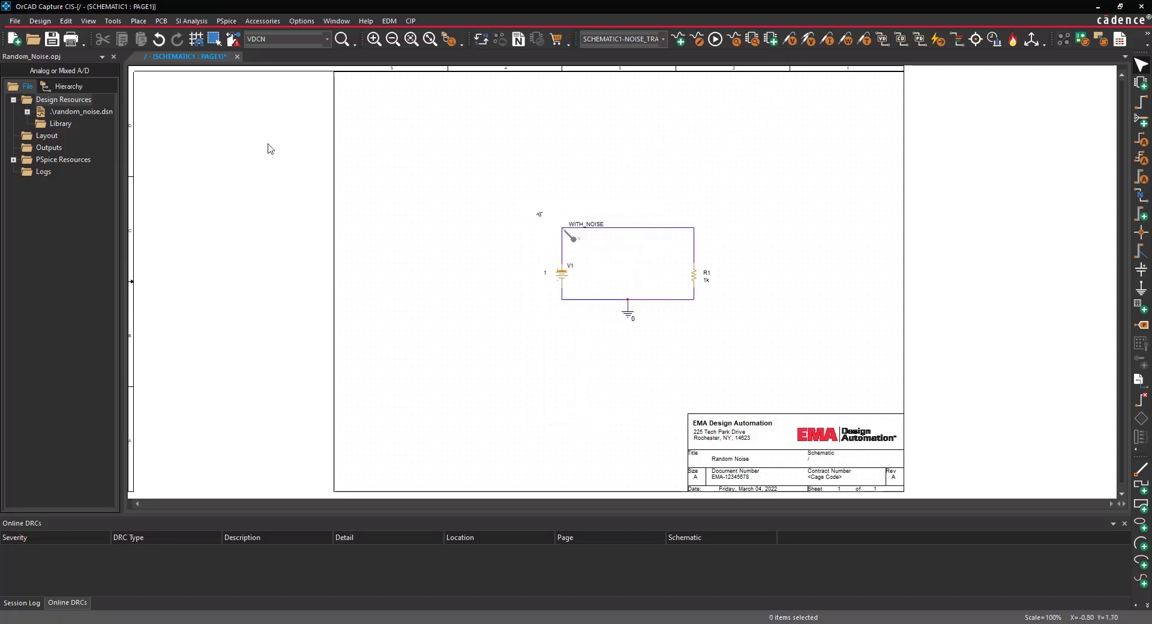
click(226, 21)
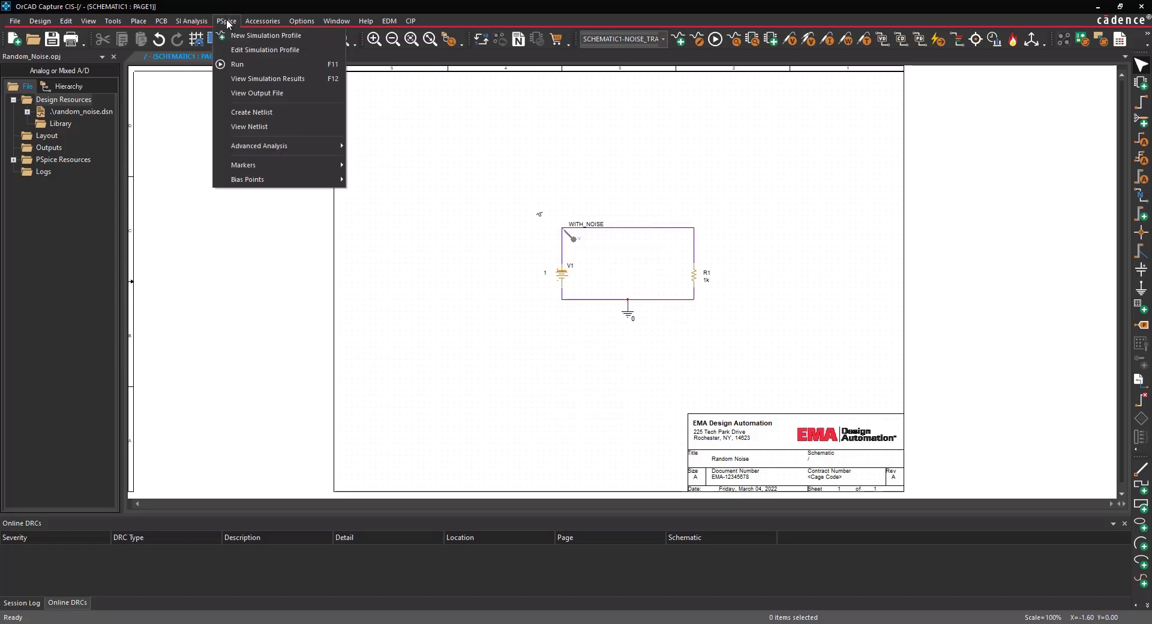
click(235, 65)
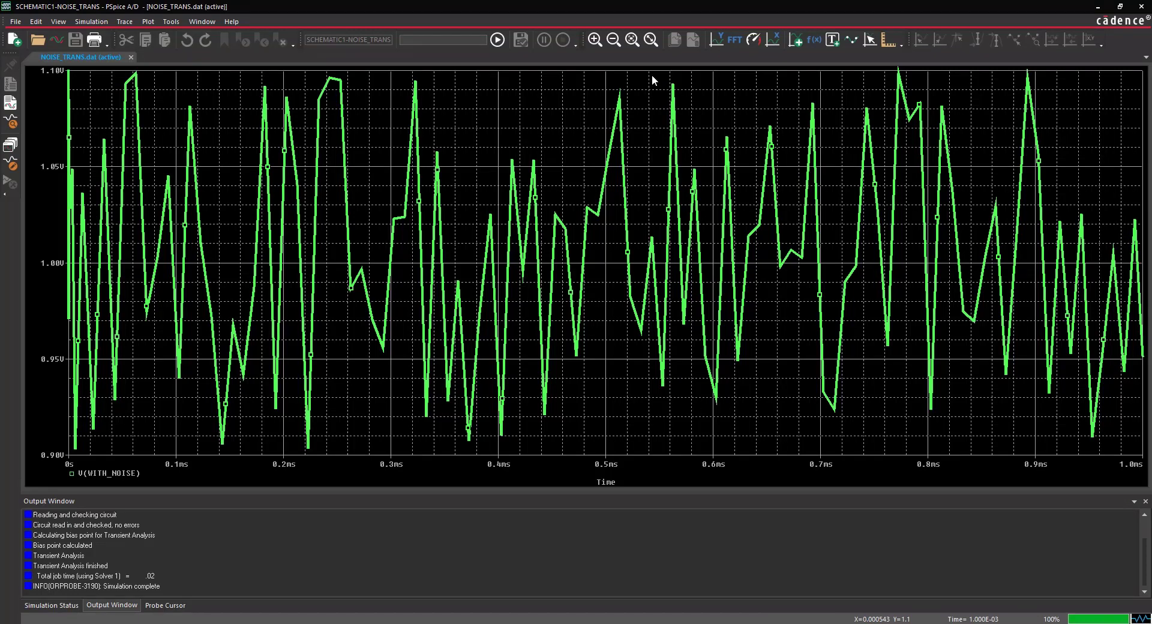
Close the PSpice A/D viewer after checking the V(WITH_NOISE) waveform.
click(1138, 7)
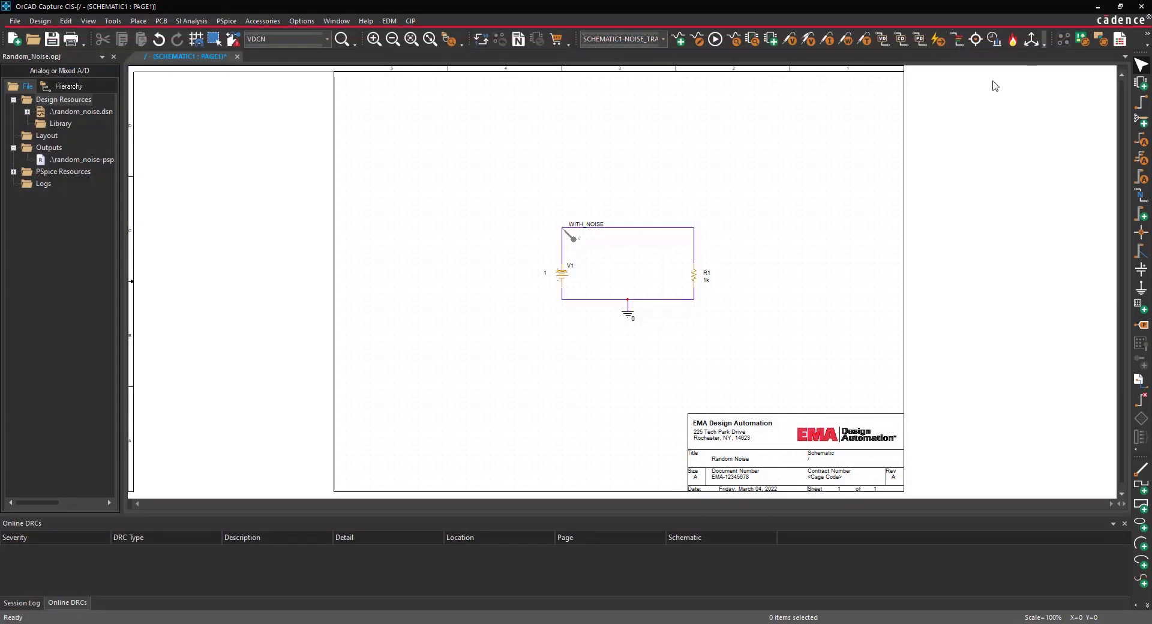
Replace V1 with a 0Vdc DC voltage source in the same position.
click(564, 276)
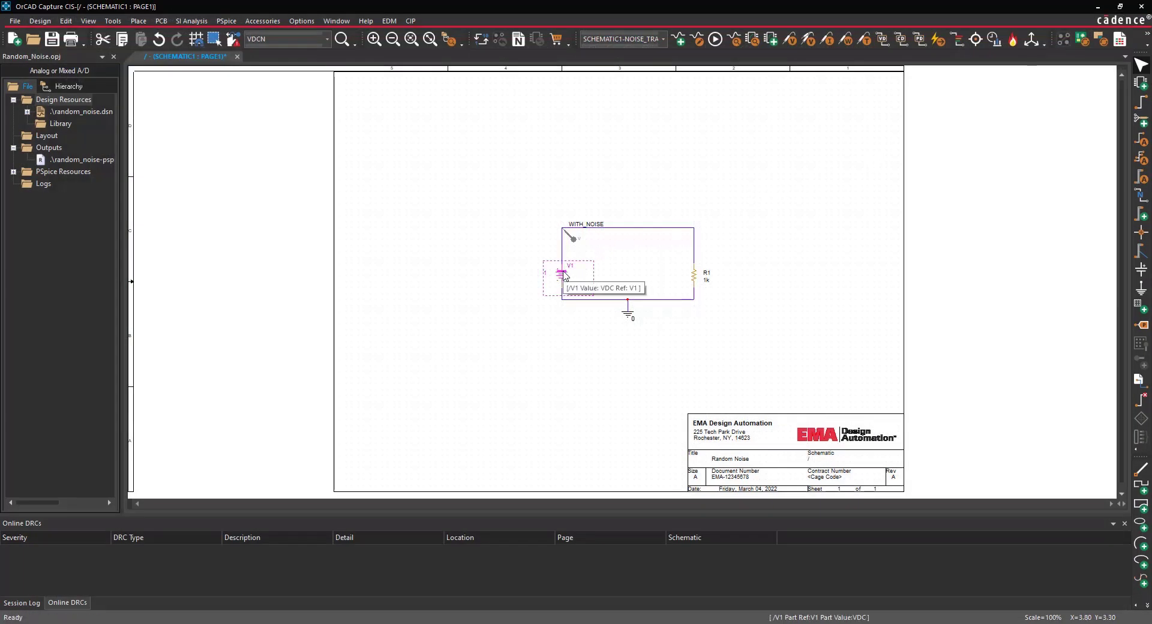
key(Delete)
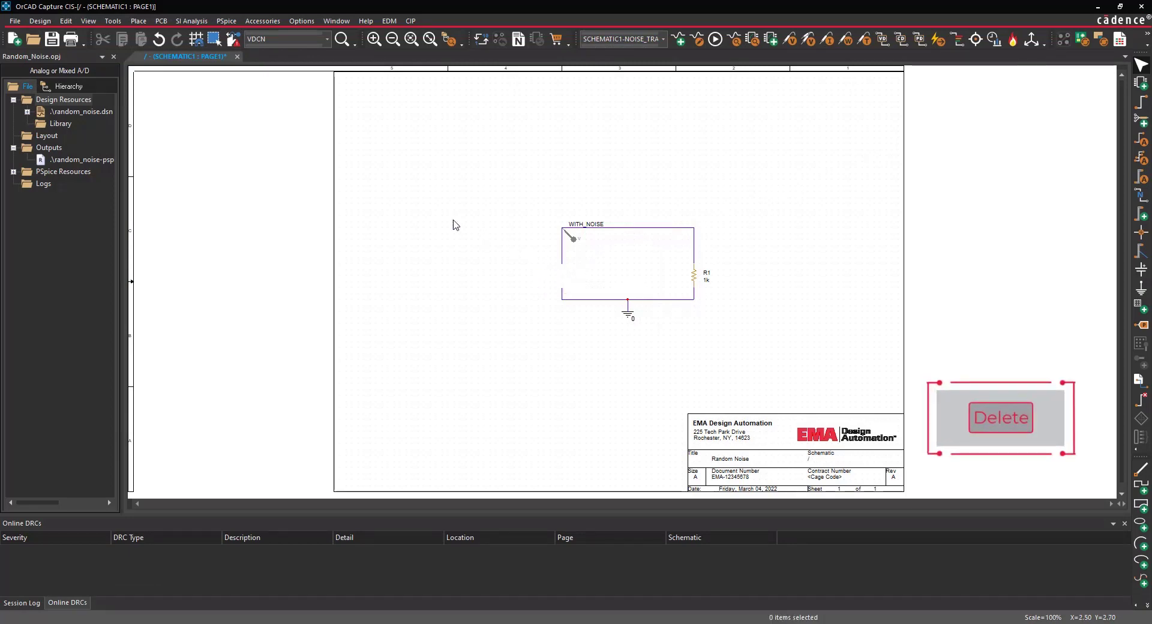
click(139, 20)
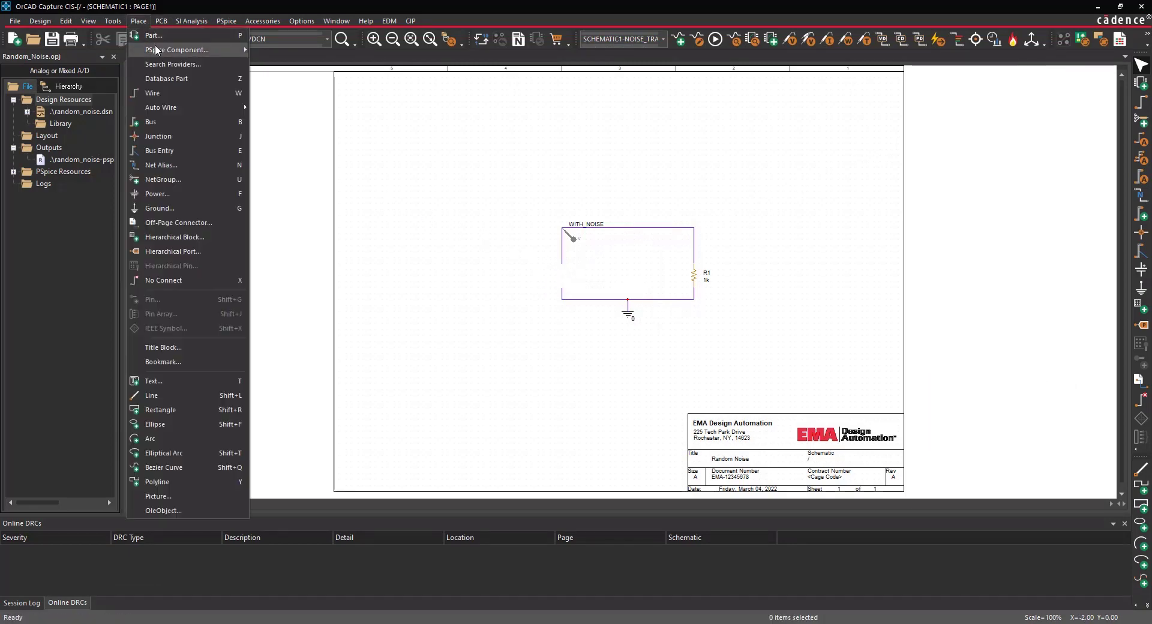
mouse_move(156, 50)
mouse_move(315, 167)
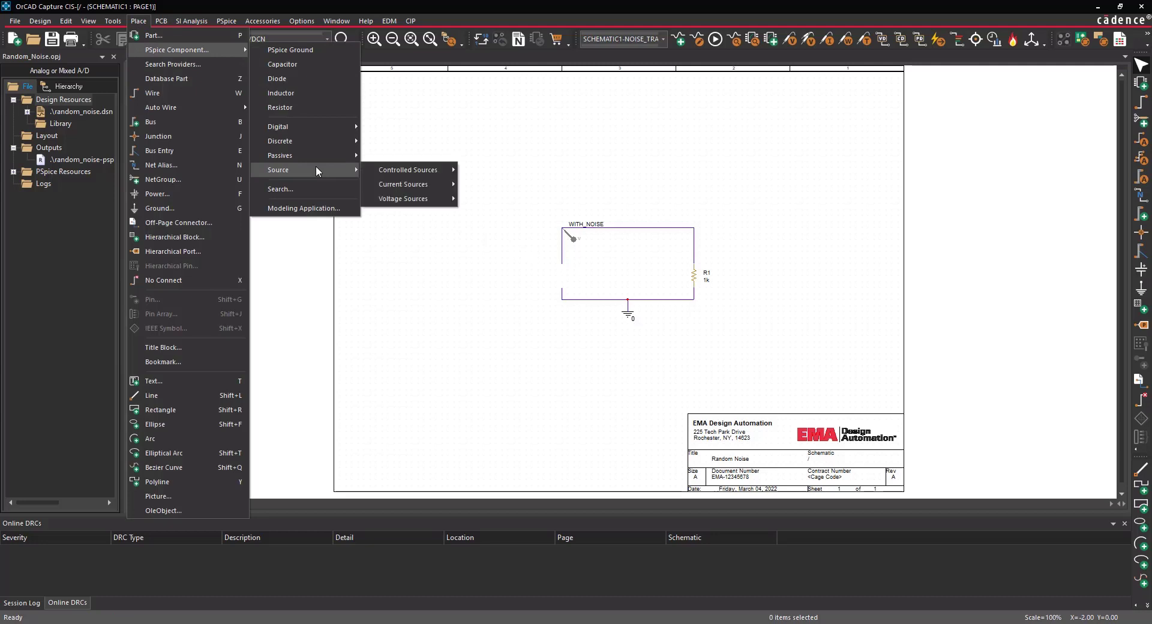
mouse_move(413, 205)
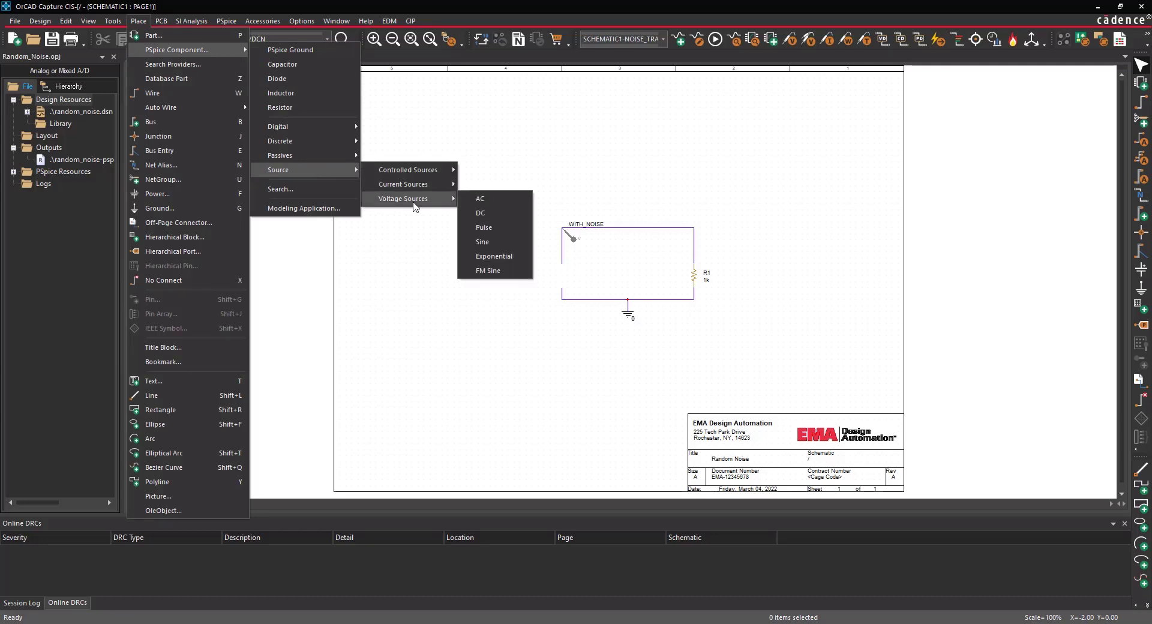
click(481, 213)
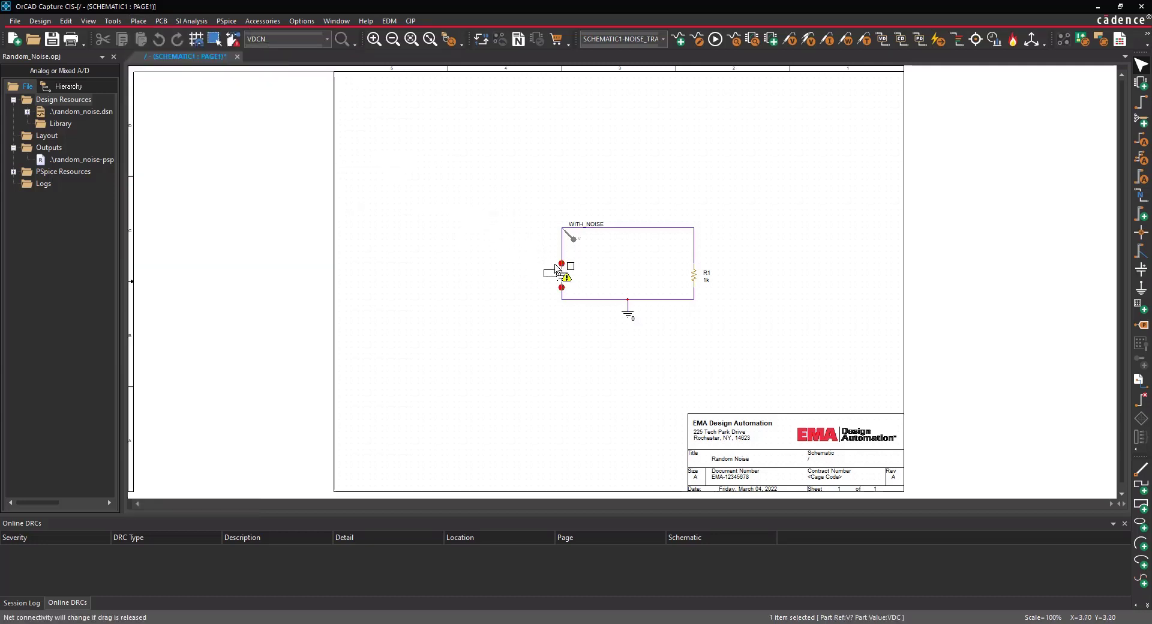
click(556, 270)
right_click(522, 250)
click(523, 255)
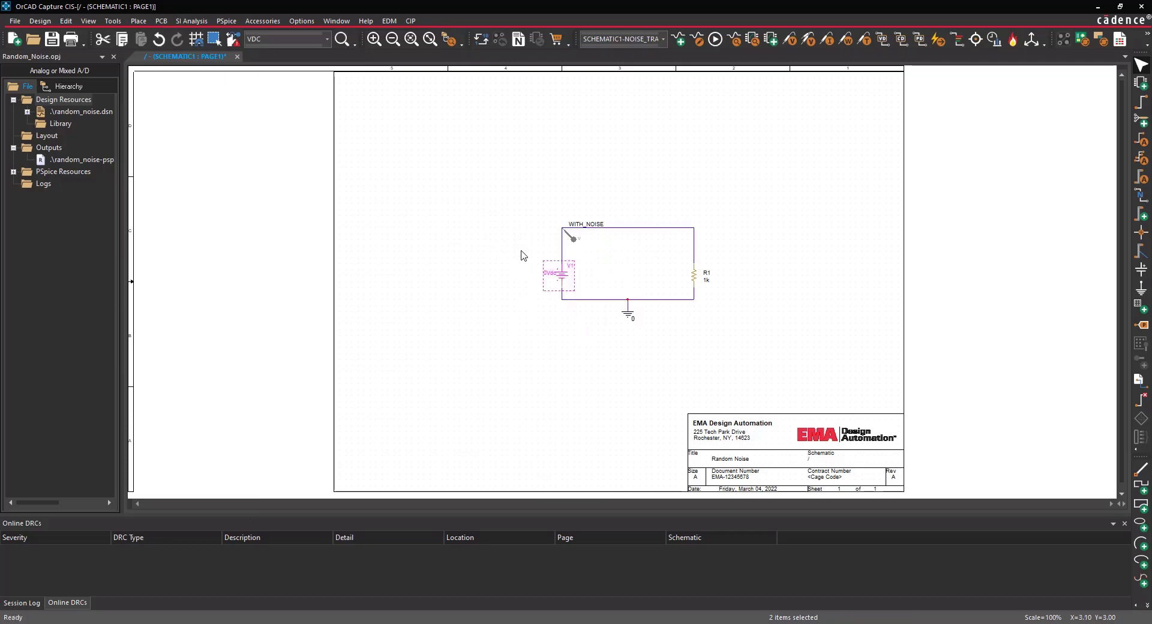
Delete the left wire segment of the WITH_NOISE net.
click(562, 256)
key(Delete)
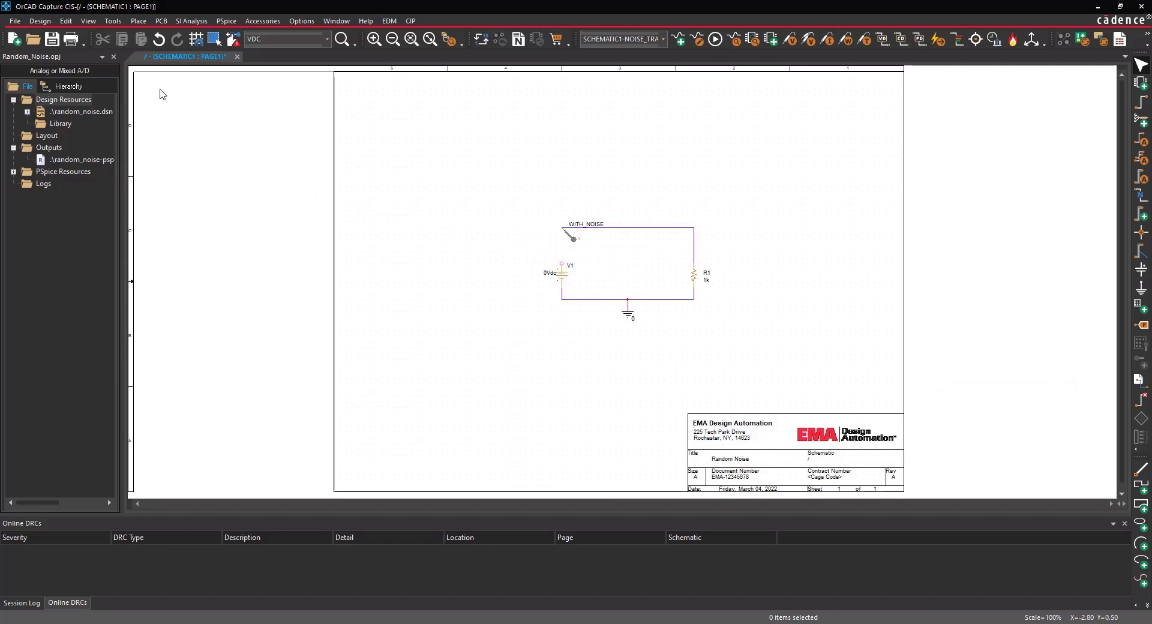
click(139, 20)
Place an EVALUE part E1 from the abm library left of the WITH_NOISE node.
mouse_move(145, 51)
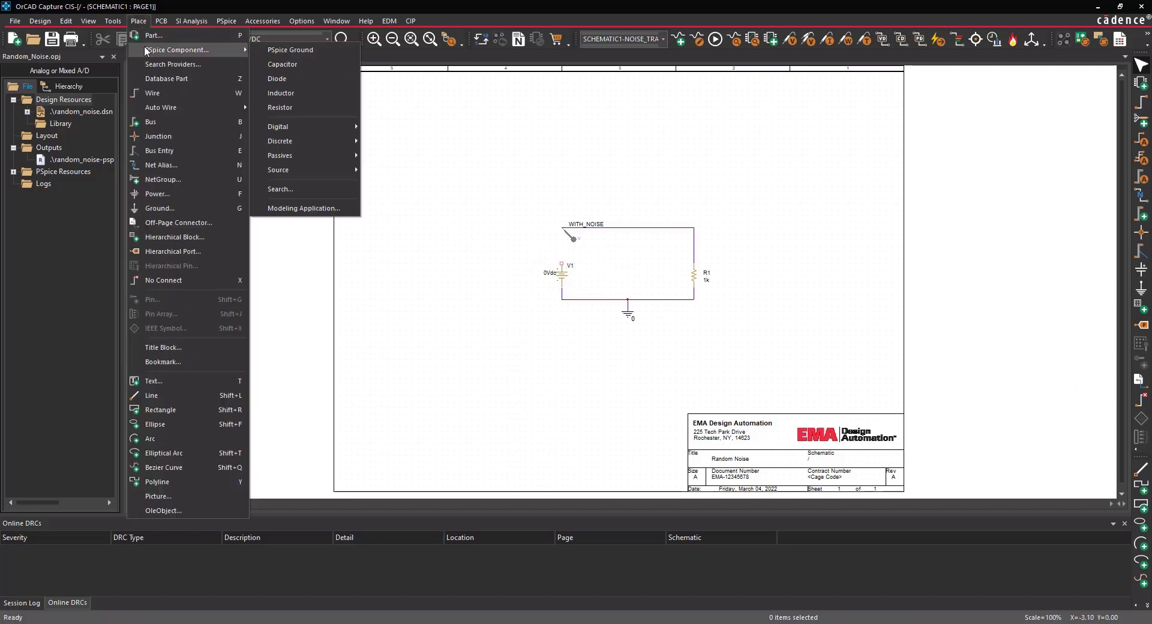
click(314, 187)
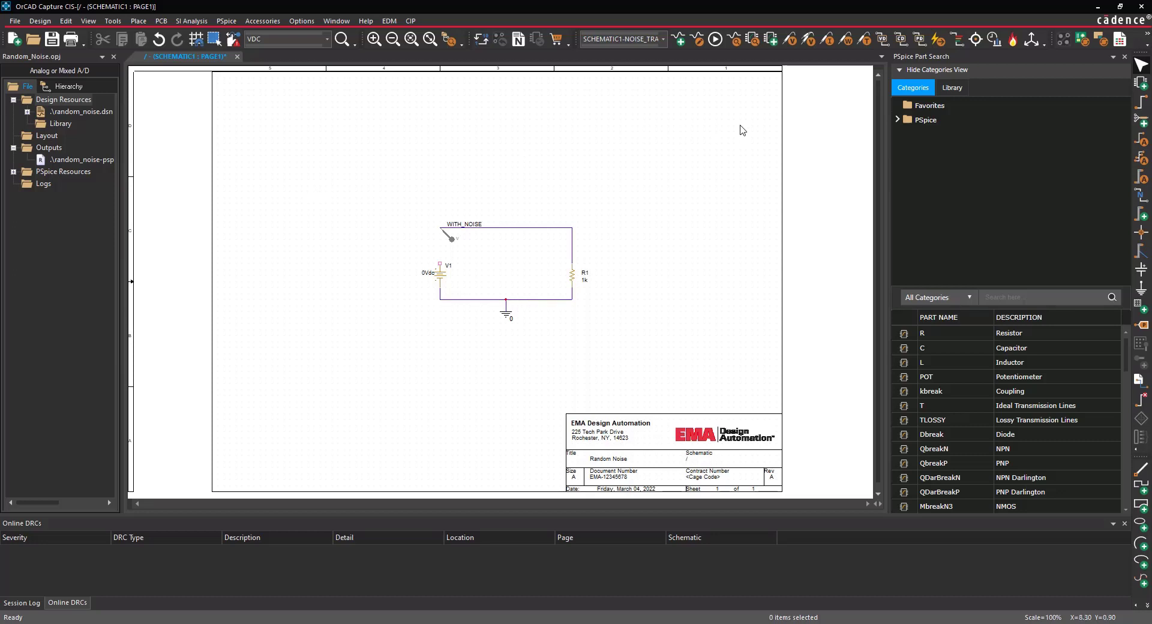
click(953, 89)
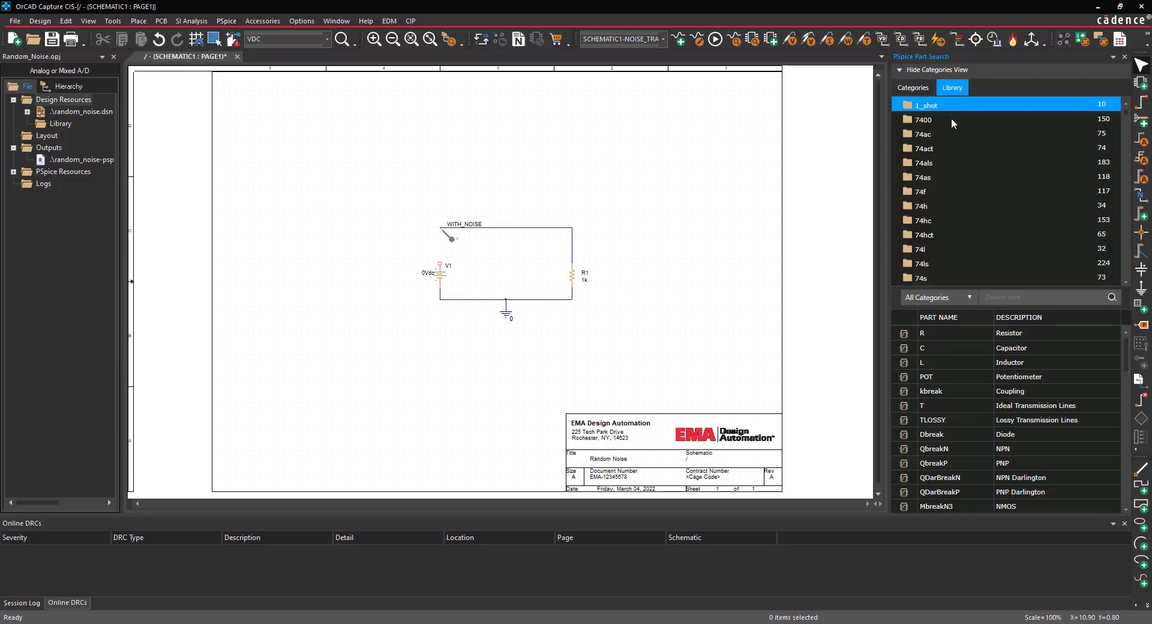
scroll(949, 136, down, 3)
click(931, 200)
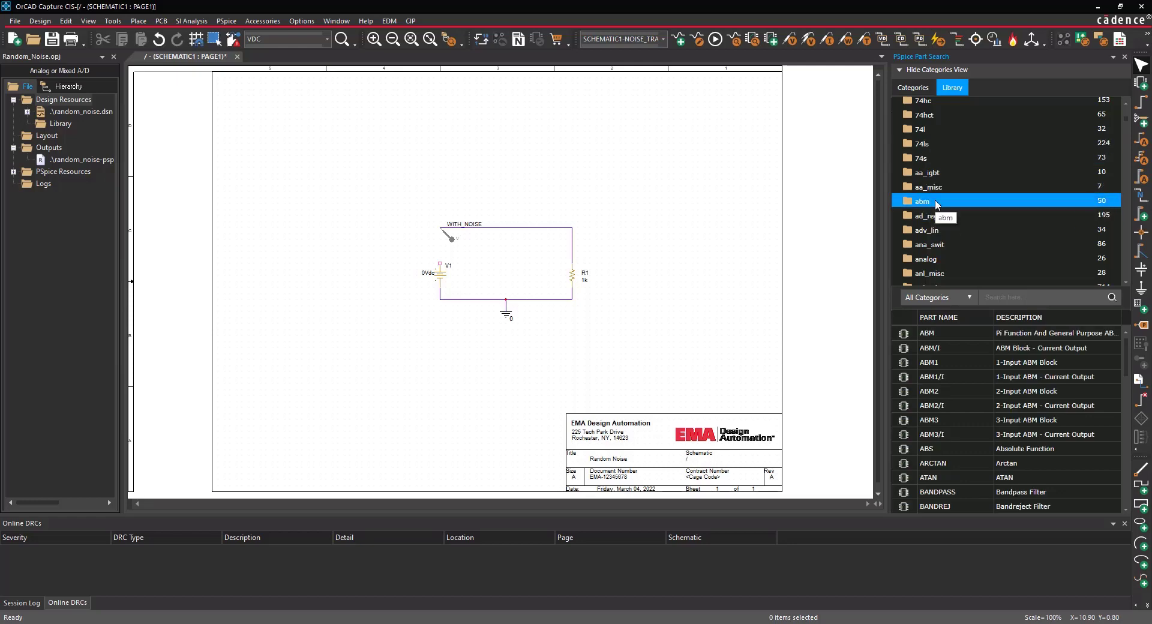
click(976, 450)
scroll(976, 450, down, 6)
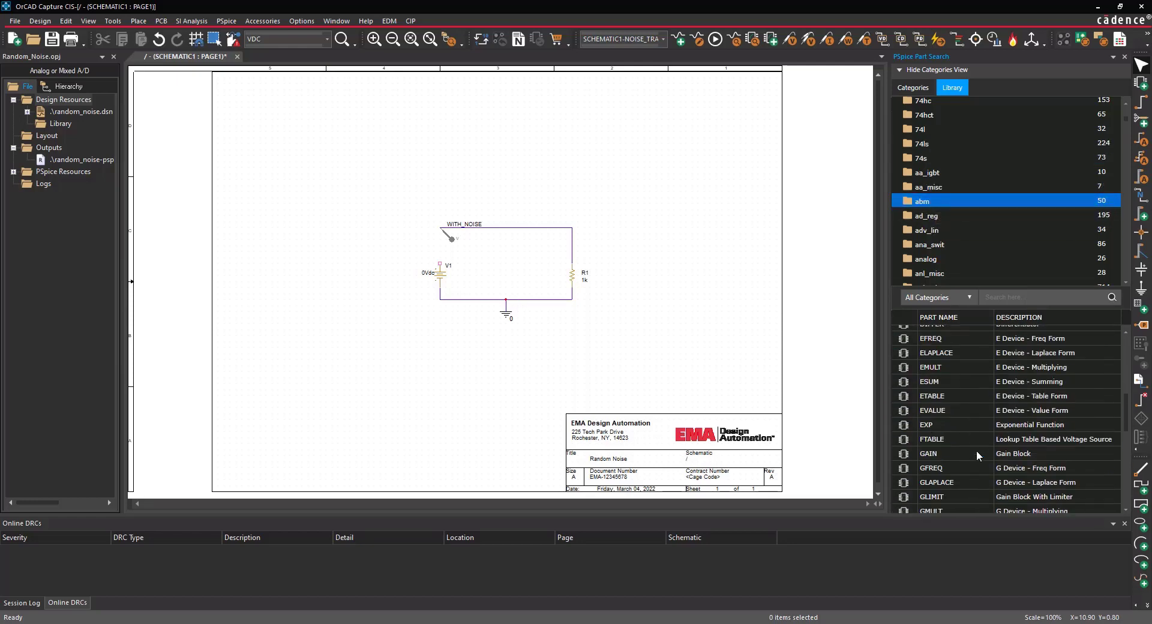
click(946, 411)
double_click(945, 410)
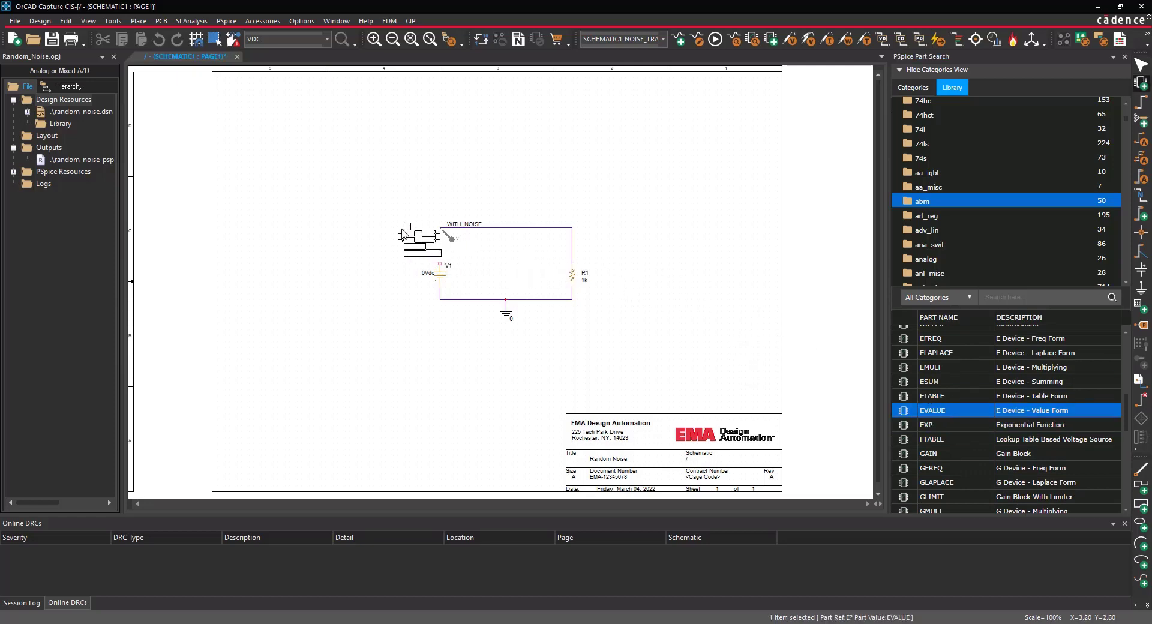
click(403, 237)
right_click(380, 187)
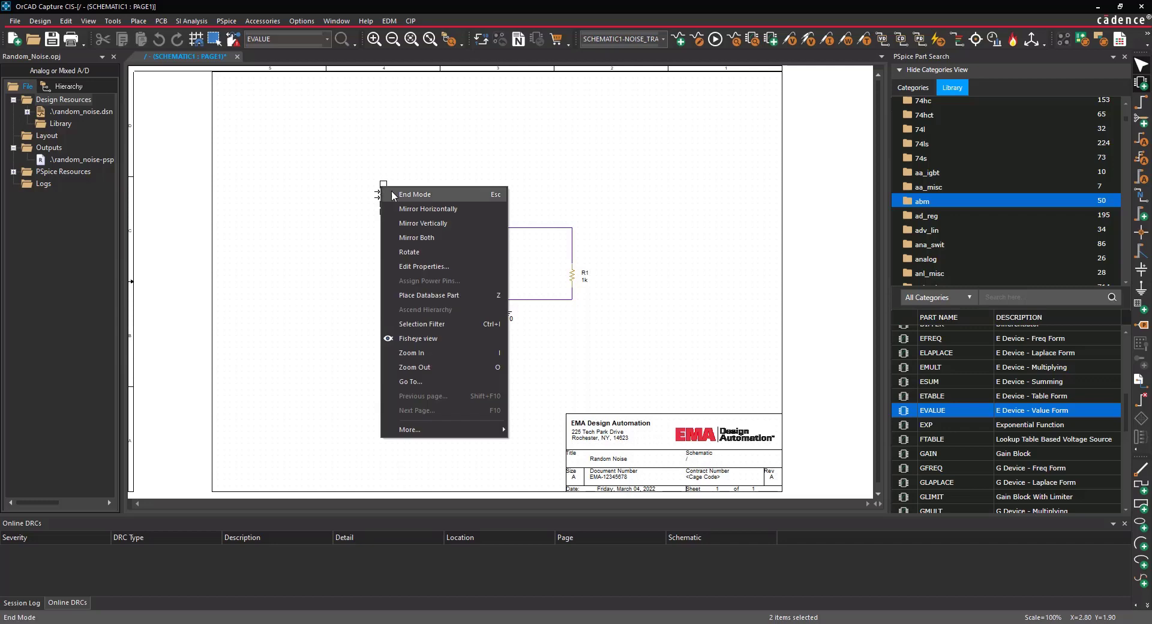
click(391, 191)
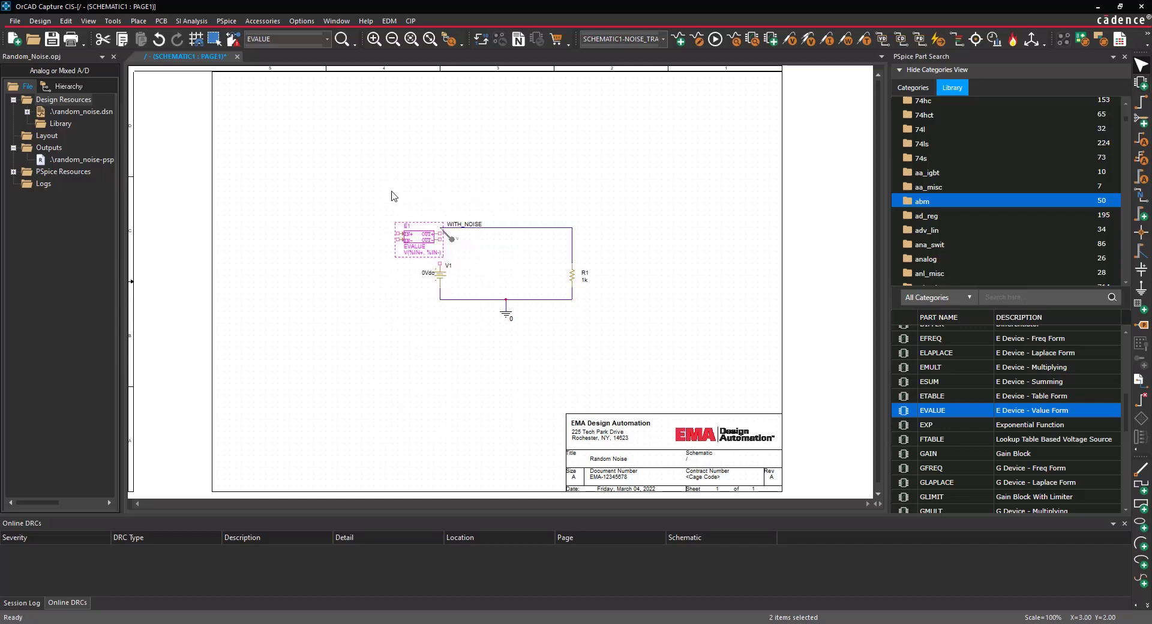
Wire E1's output pin to V1's positive terminal.
click(140, 23)
click(149, 92)
click(439, 239)
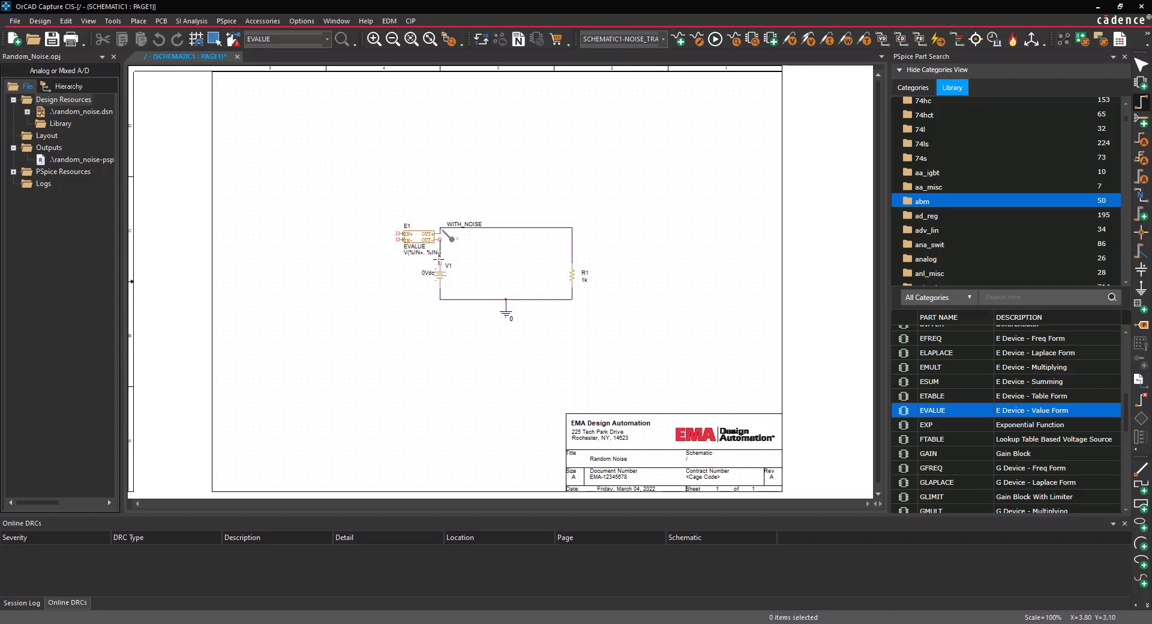
click(440, 263)
key(Escape)
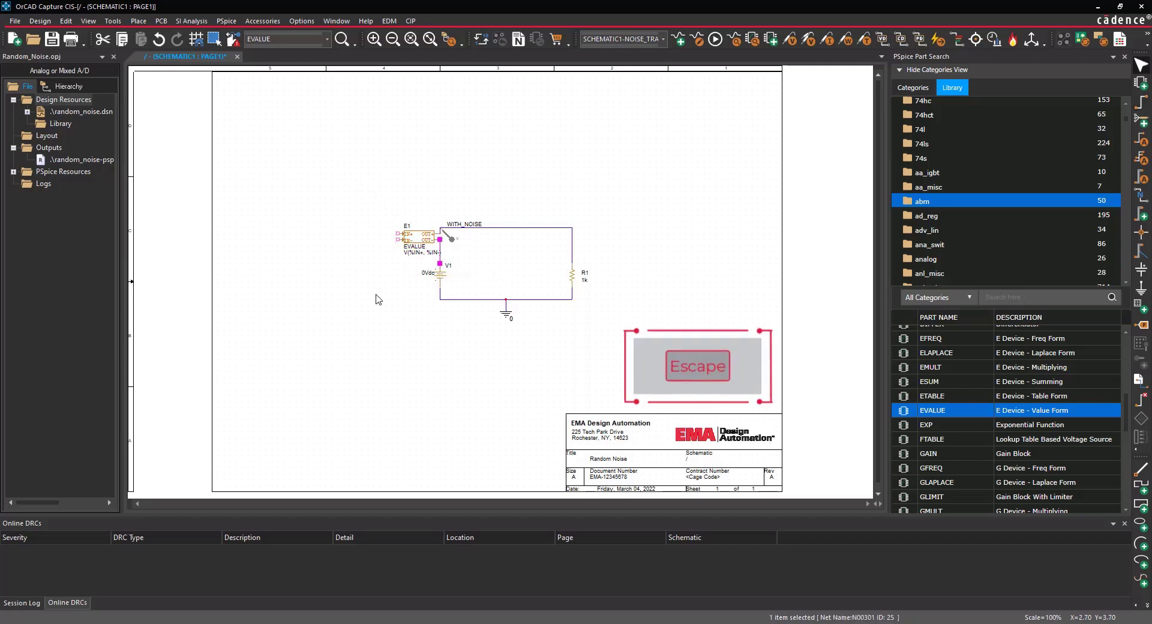
double_click(426, 254)
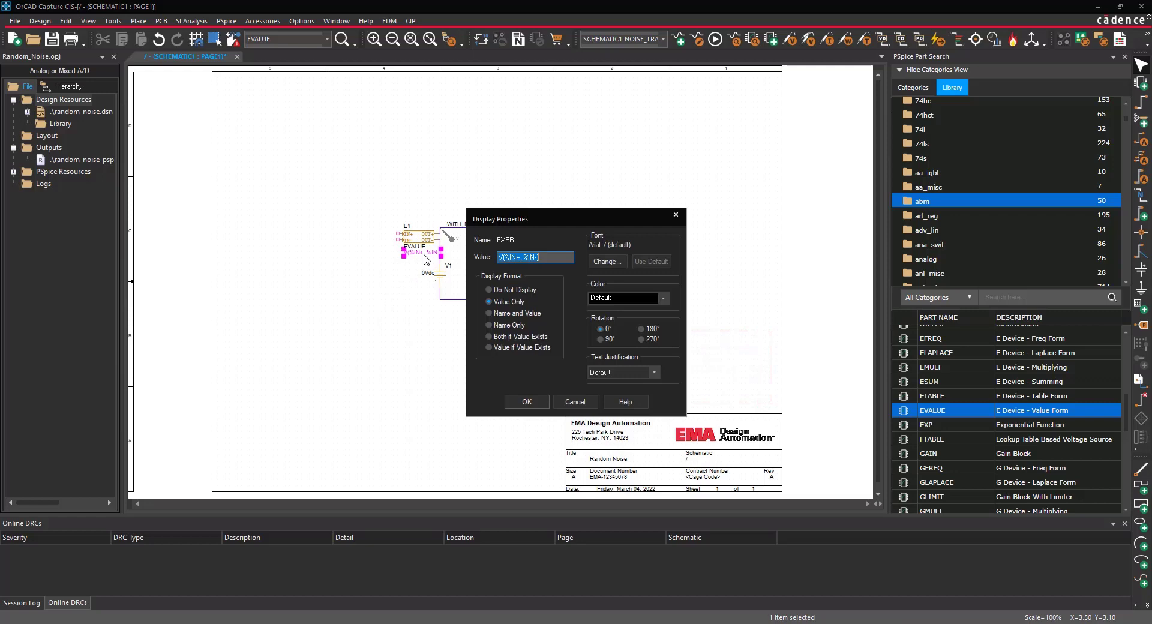
Set E1's expression to (RNDR-0.5)/5 and V1's DC value from 0Vdc to 1V.
text((RNDR-0.5)/5)
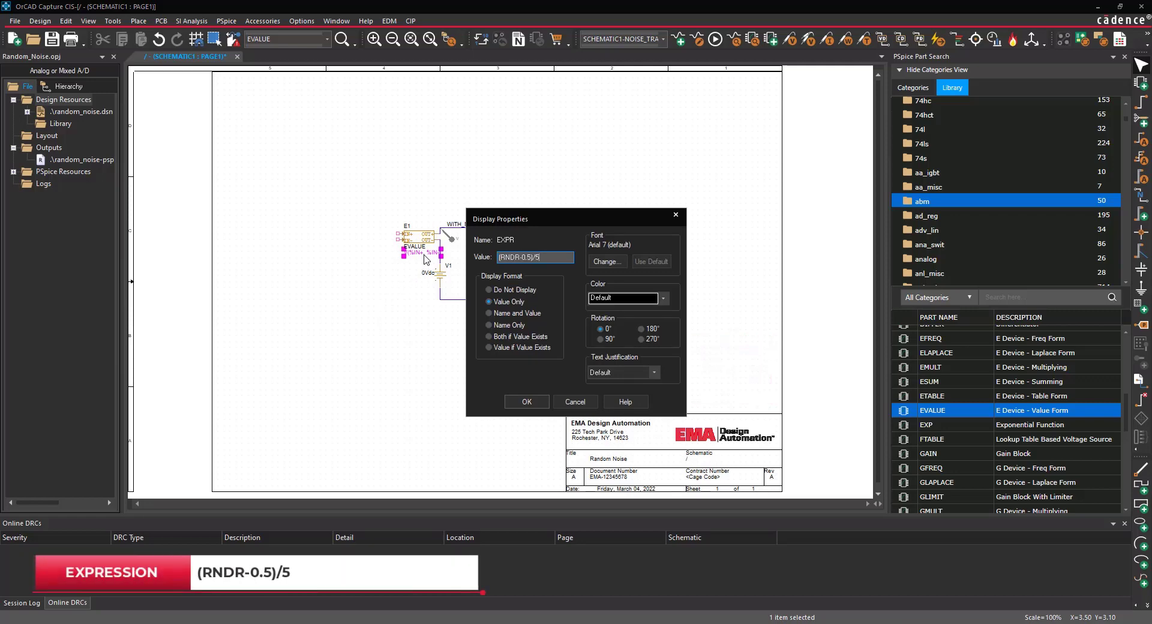
click(526, 401)
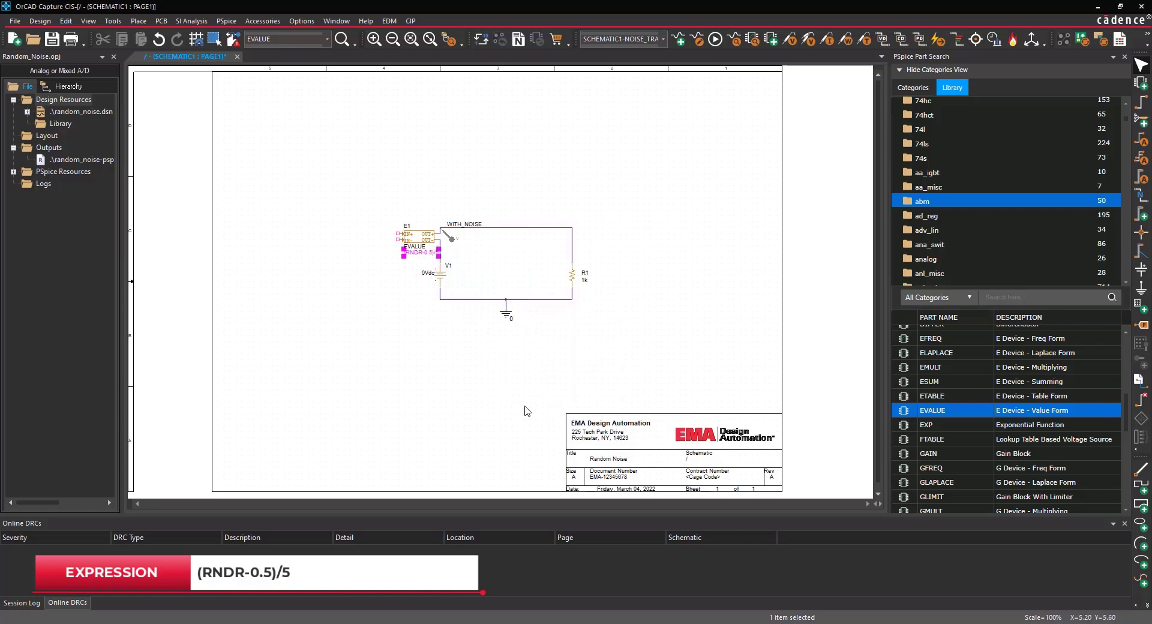
double_click(424, 274)
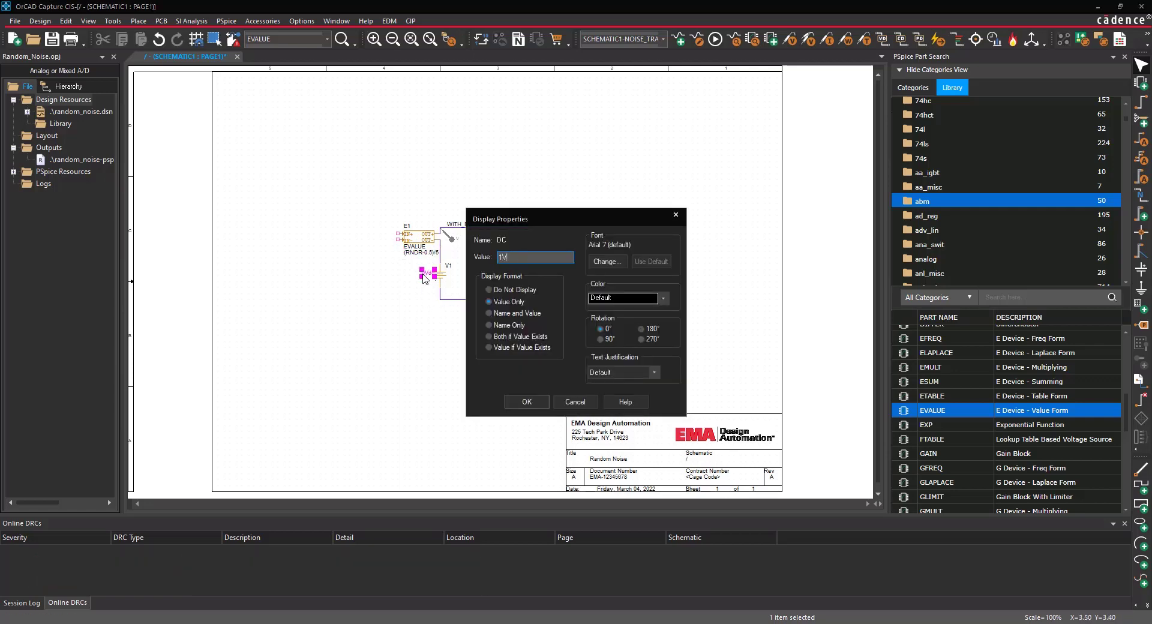
text(1V)
click(519, 396)
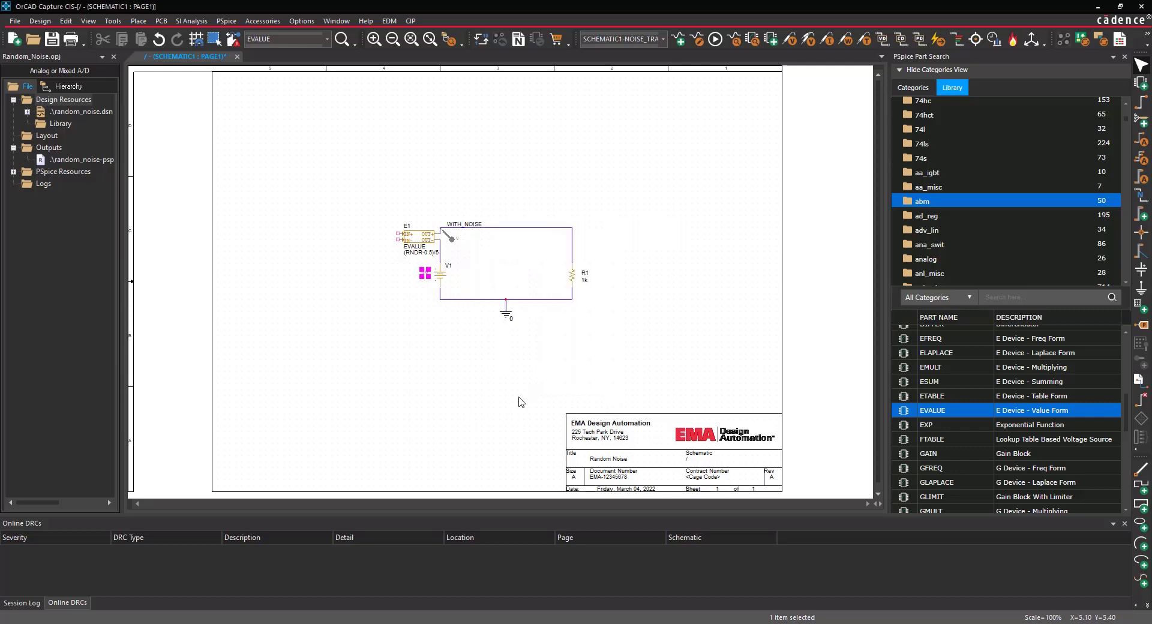
click(138, 21)
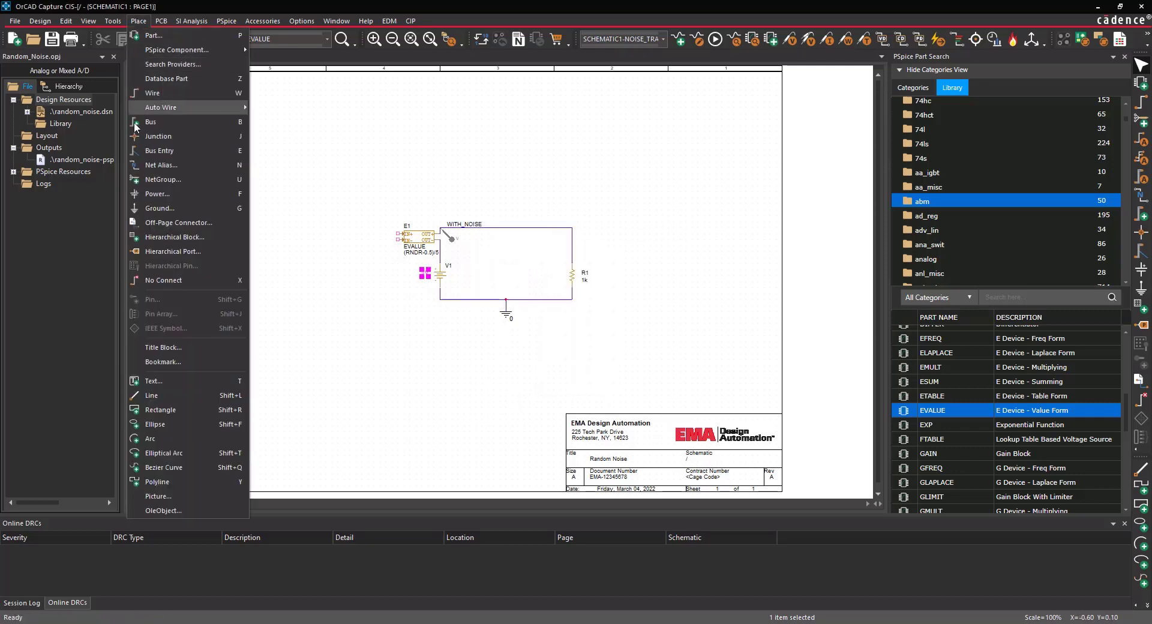
Label the wire above V1 with the net alias CLEAN.
click(142, 168)
text(CLEAN)
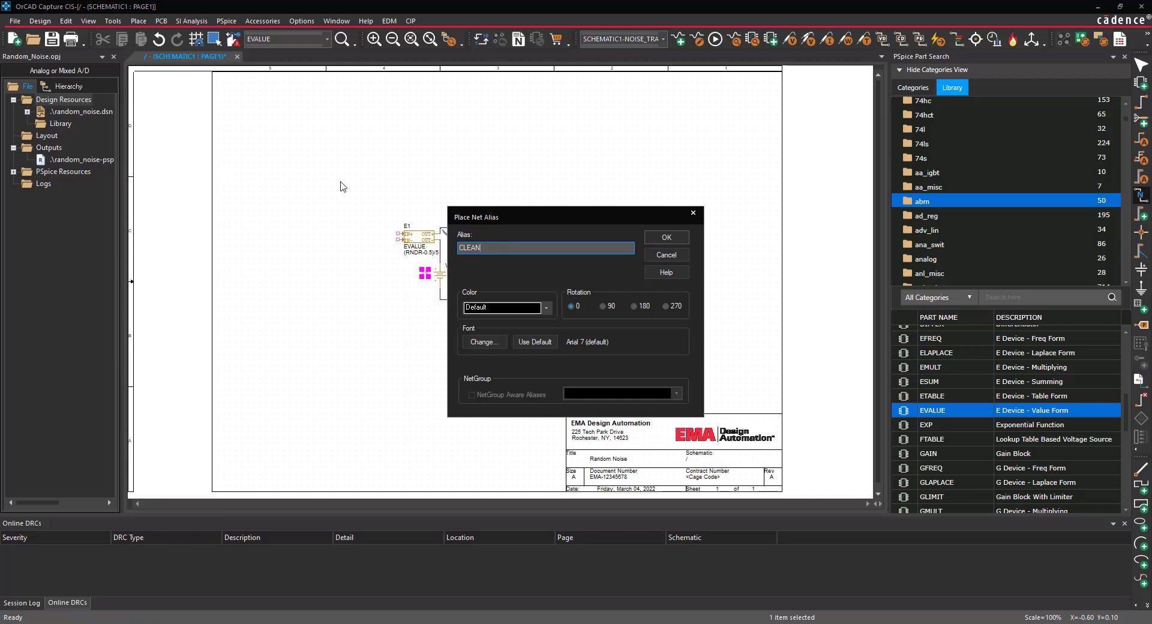
click(650, 236)
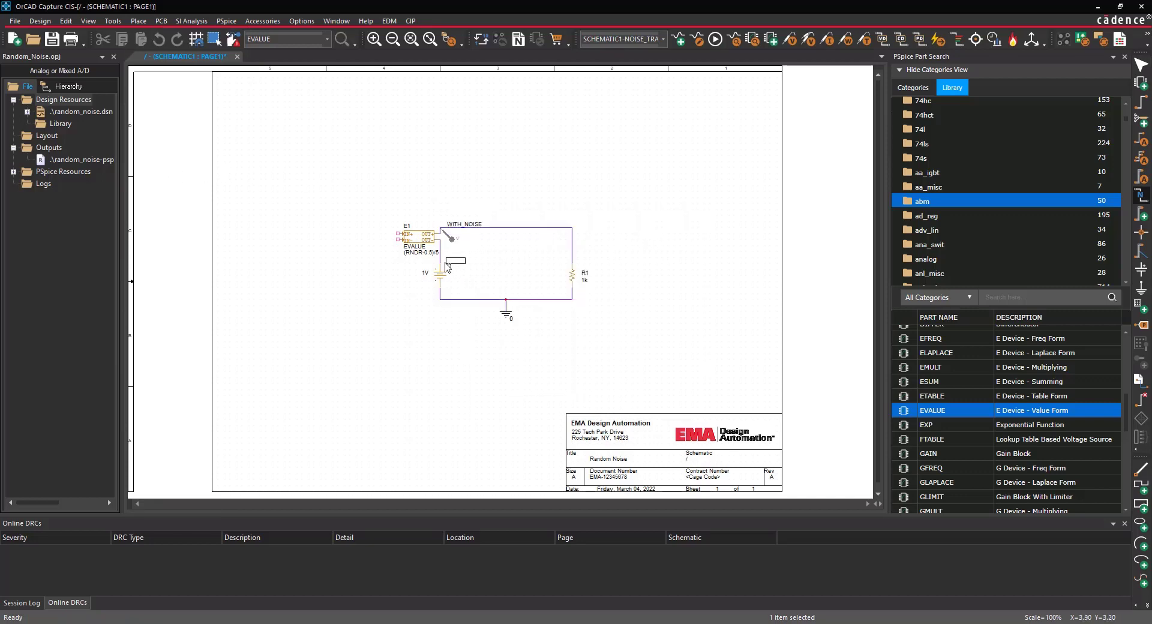
click(441, 264)
right_click(482, 253)
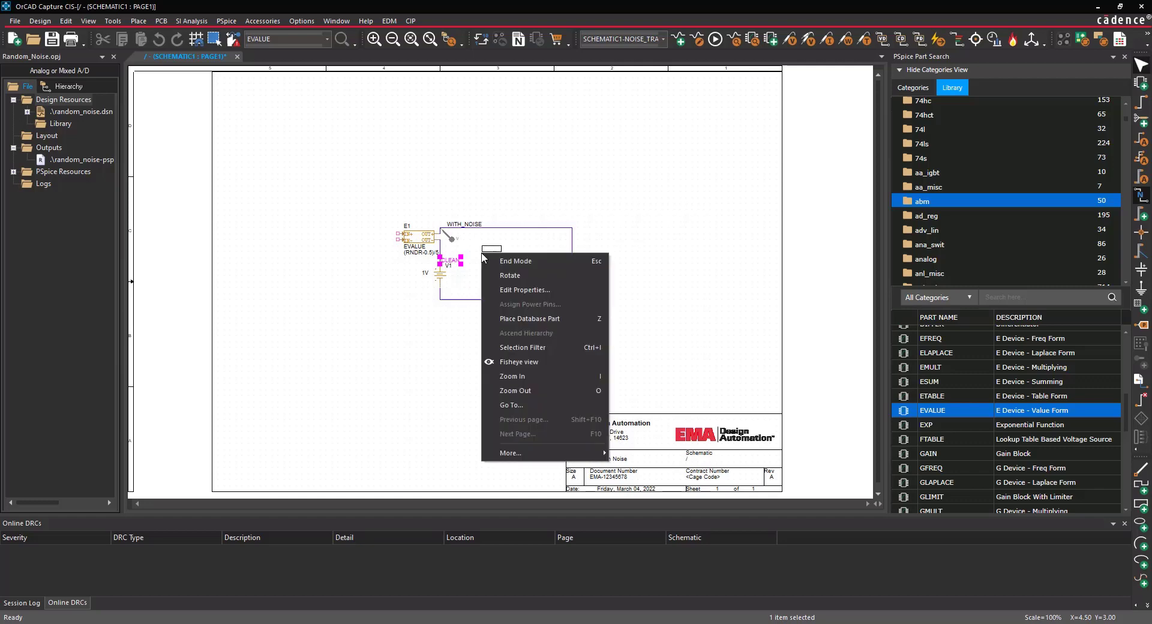
click(489, 254)
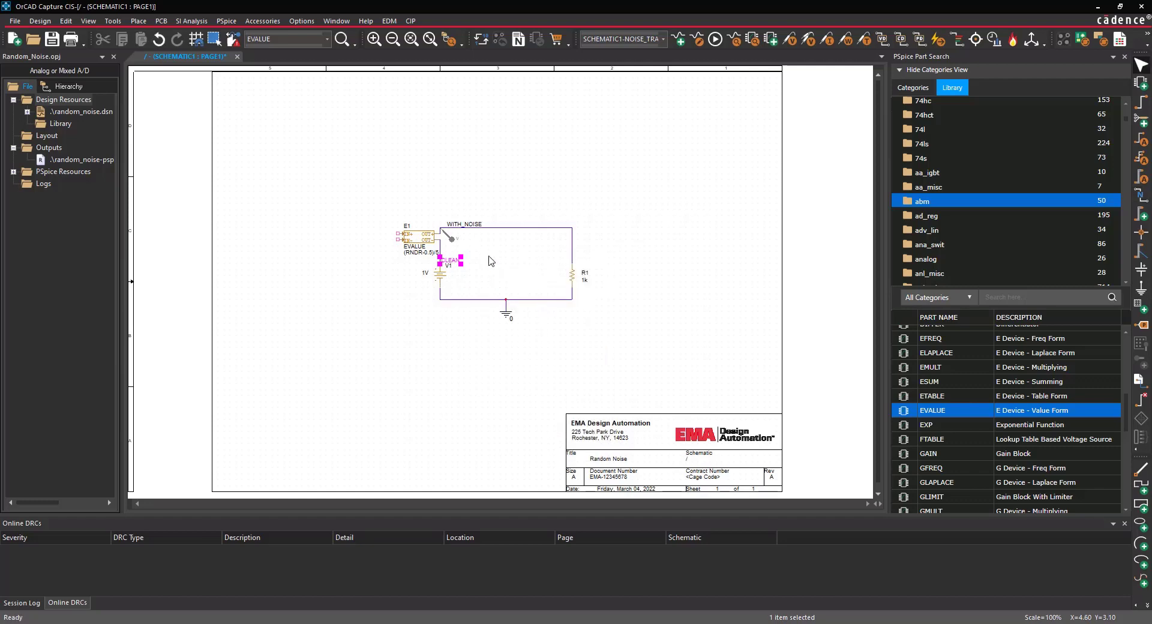
Place a voltage probe marker on the CLEAN net.
click(793, 45)
click(443, 253)
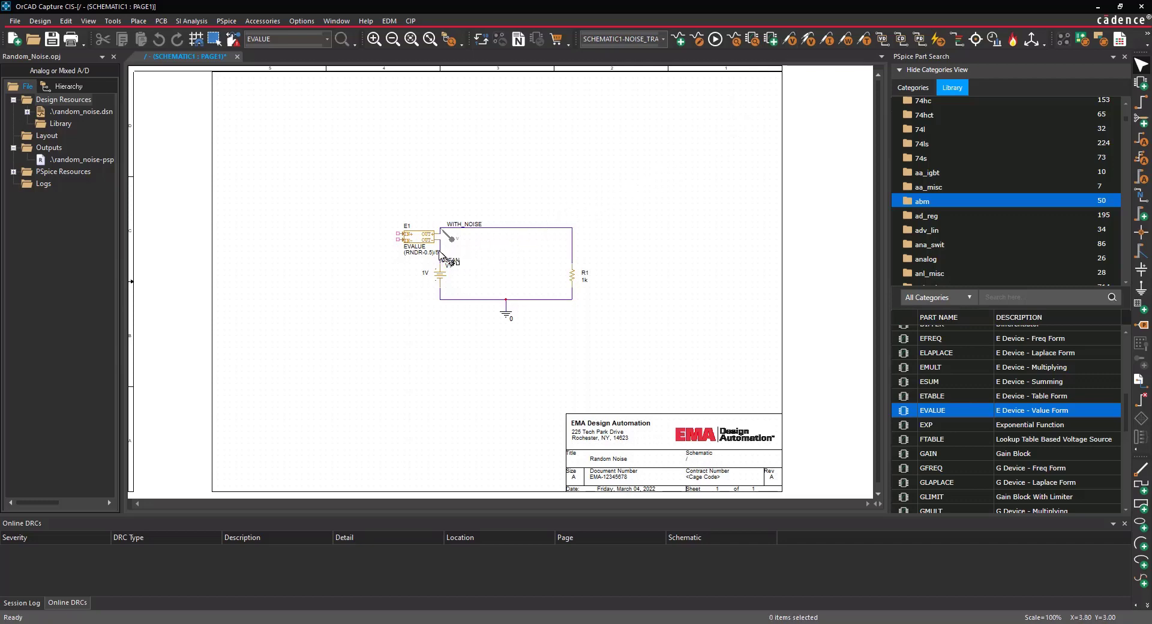
right_click(504, 198)
click(519, 203)
Rerun the NOISE_TRANS simulation, check the V(WITH_NOISE) and V(CLEAN) waveforms, then close PSpice A/D.
click(228, 21)
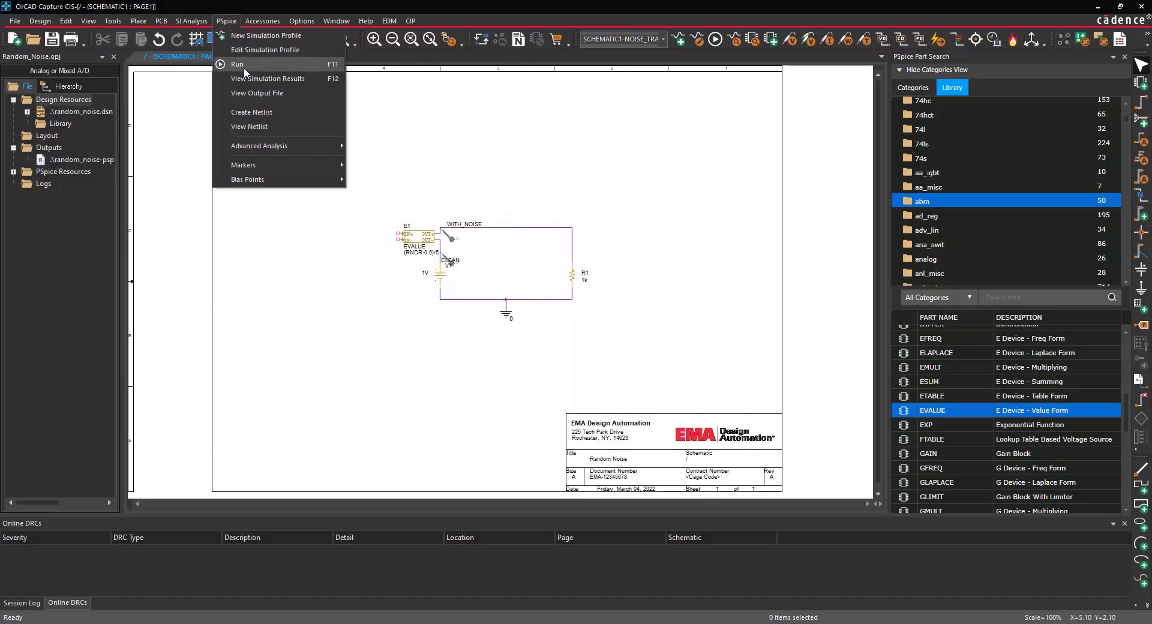
click(244, 67)
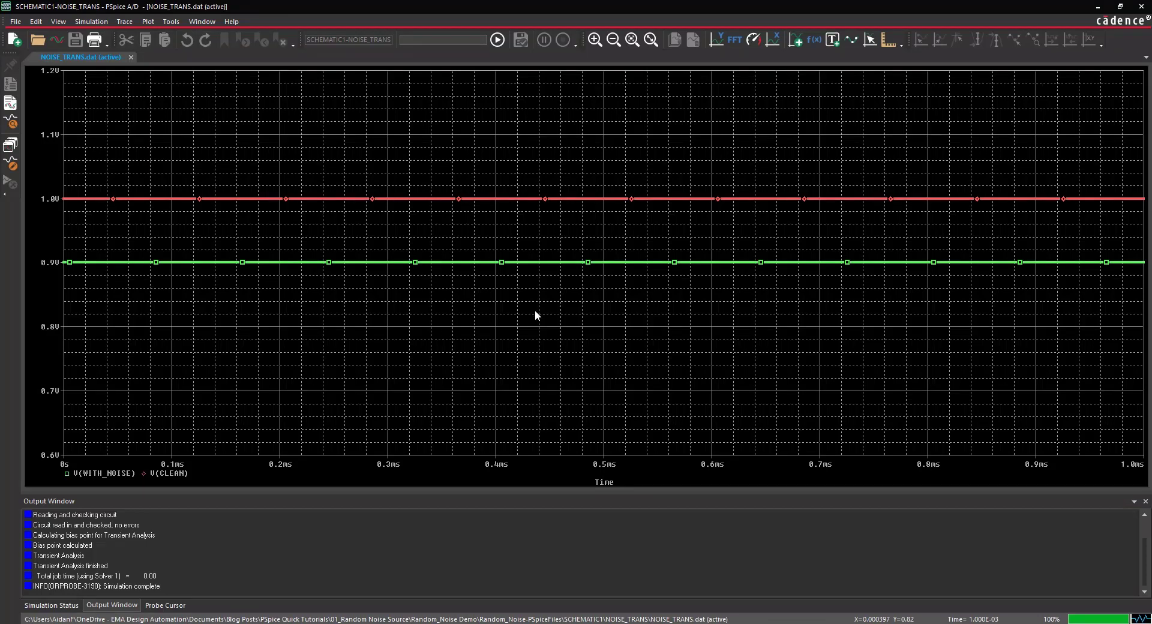
click(1141, 7)
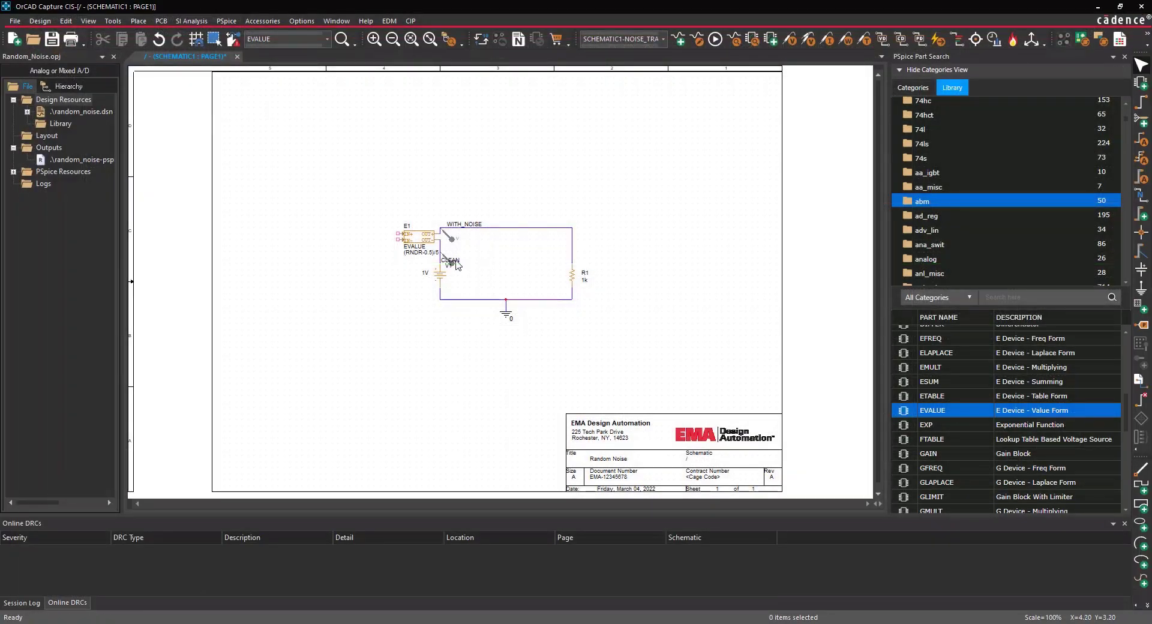
Replace the EVALUE expression with (RNDC-0.5)/5 in Display Properties.
double_click(428, 254)
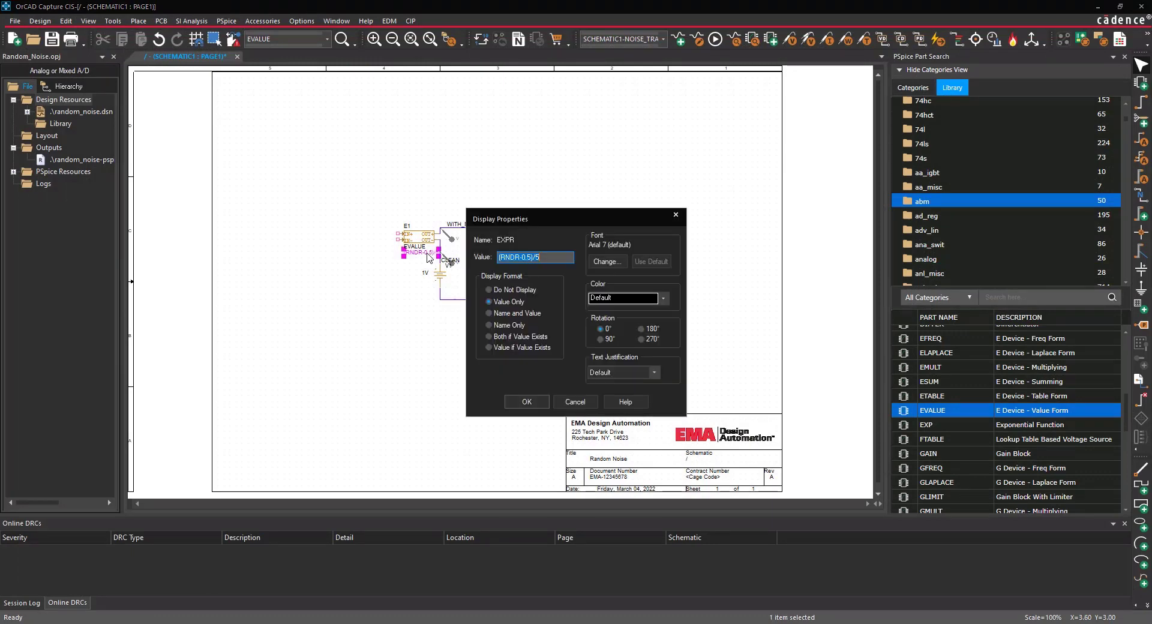
text((RNDC-0.5)/5)
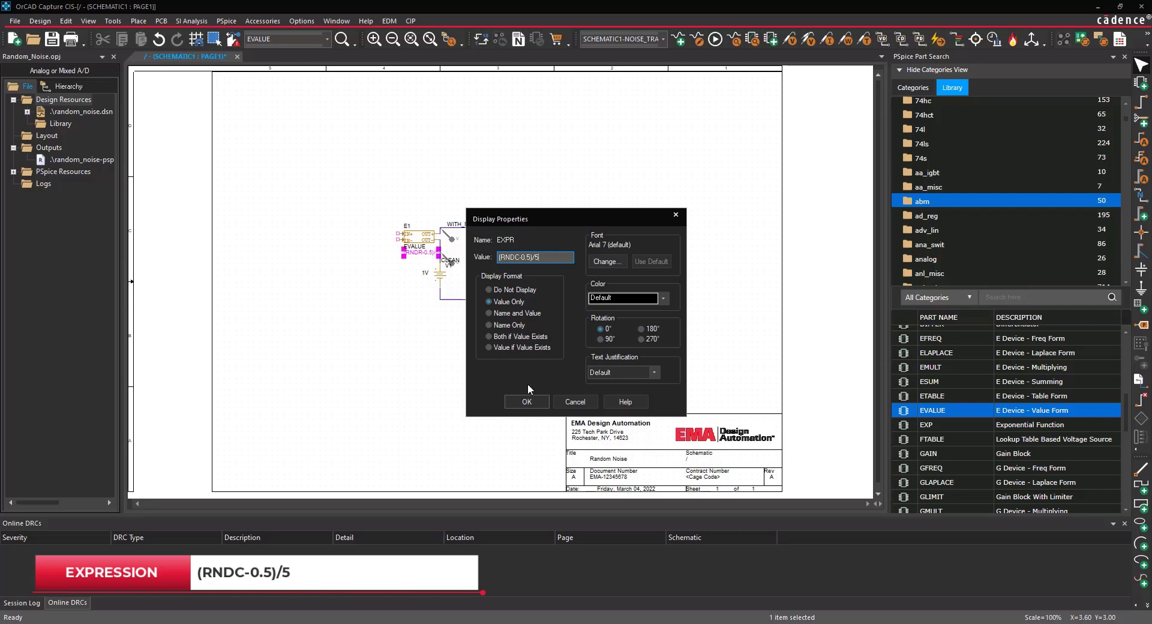
click(526, 401)
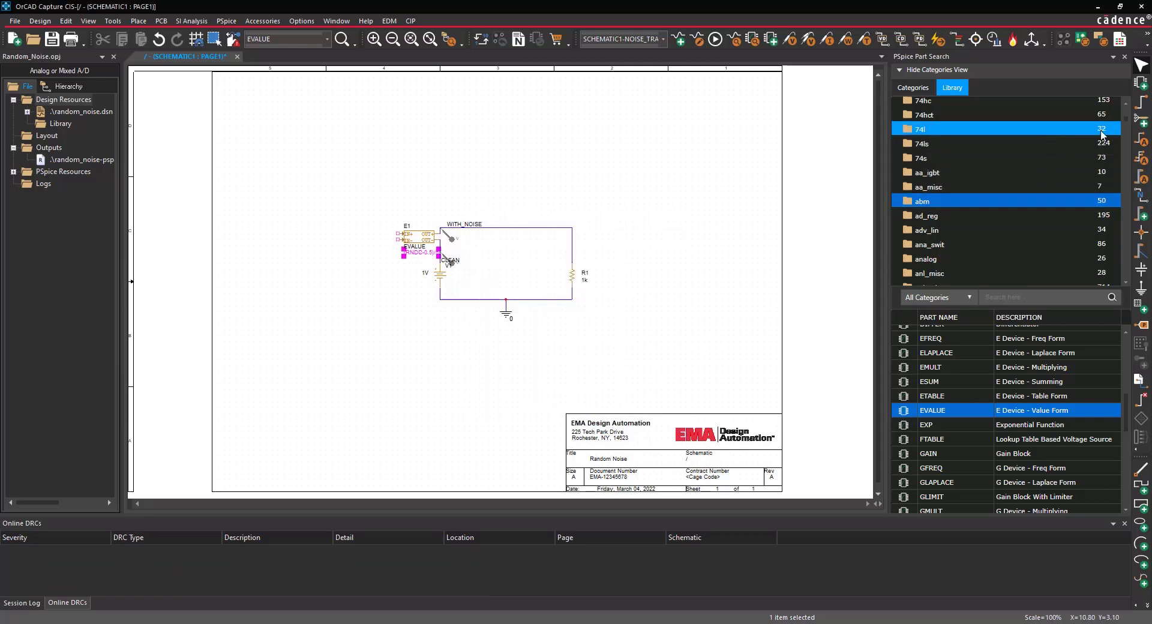
drag(1125, 119, 1135, 252)
Pick the PARAM part from the special library in PSpice Part Search.
click(1014, 249)
click(970, 262)
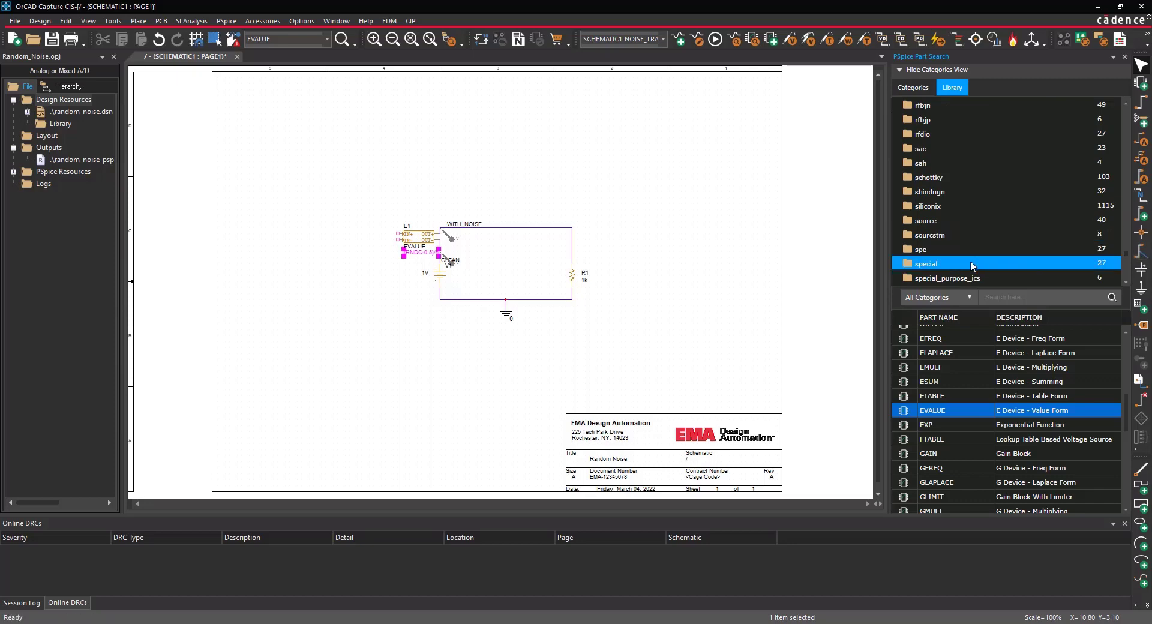
click(963, 404)
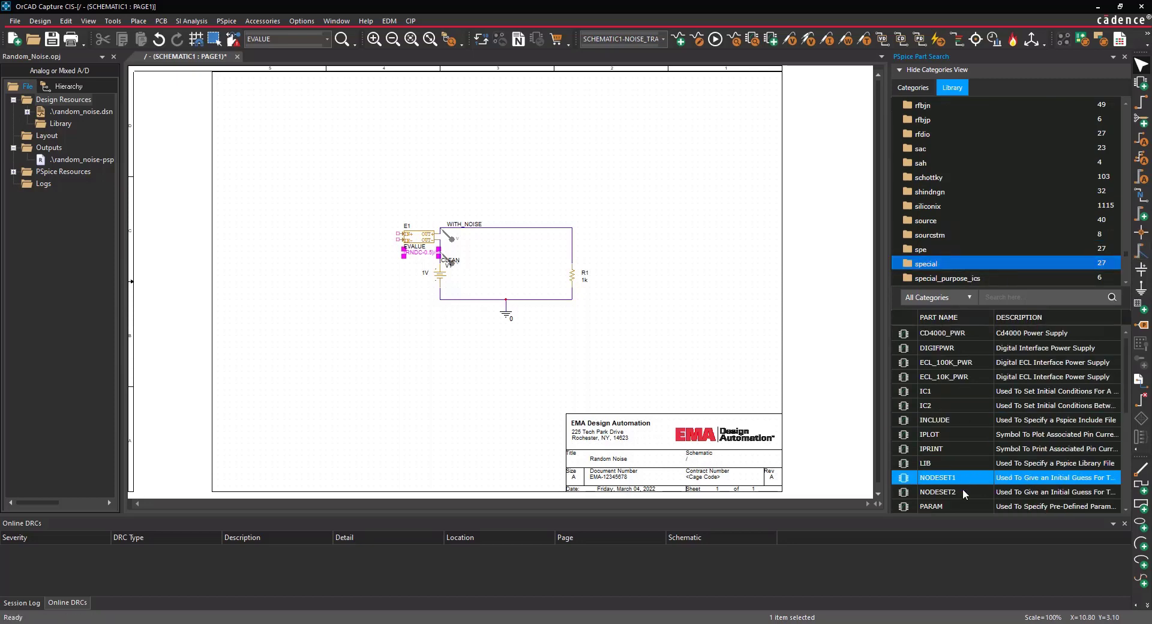
click(958, 506)
double_click(959, 506)
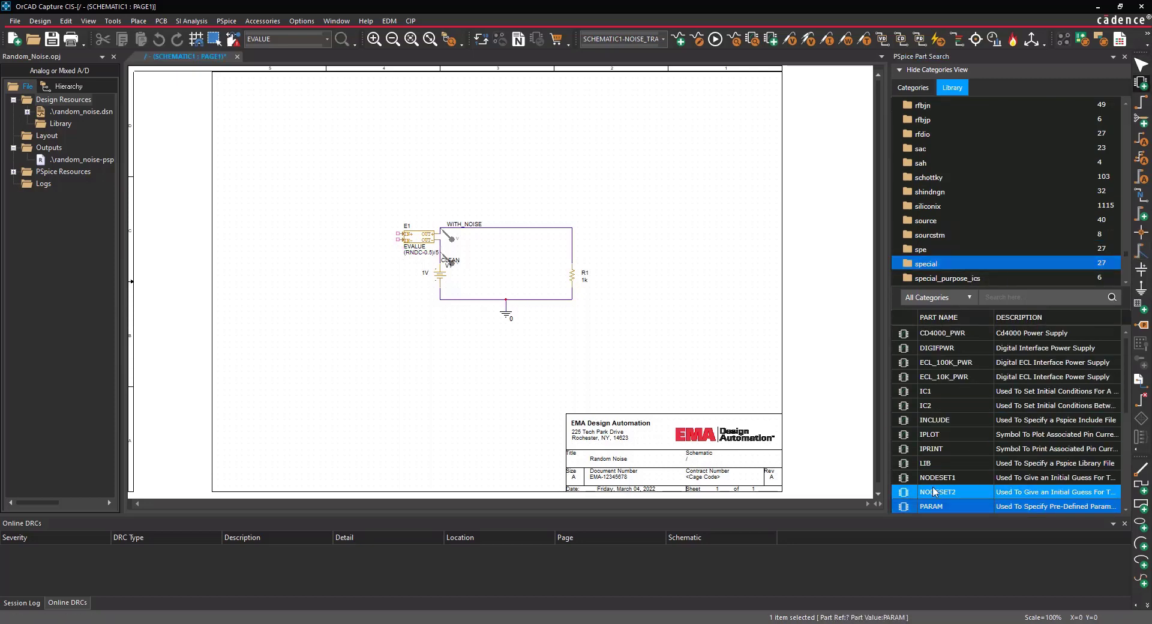
Drop the PARAMETERS block near the page's top right and open its Property Editor.
click(723, 99)
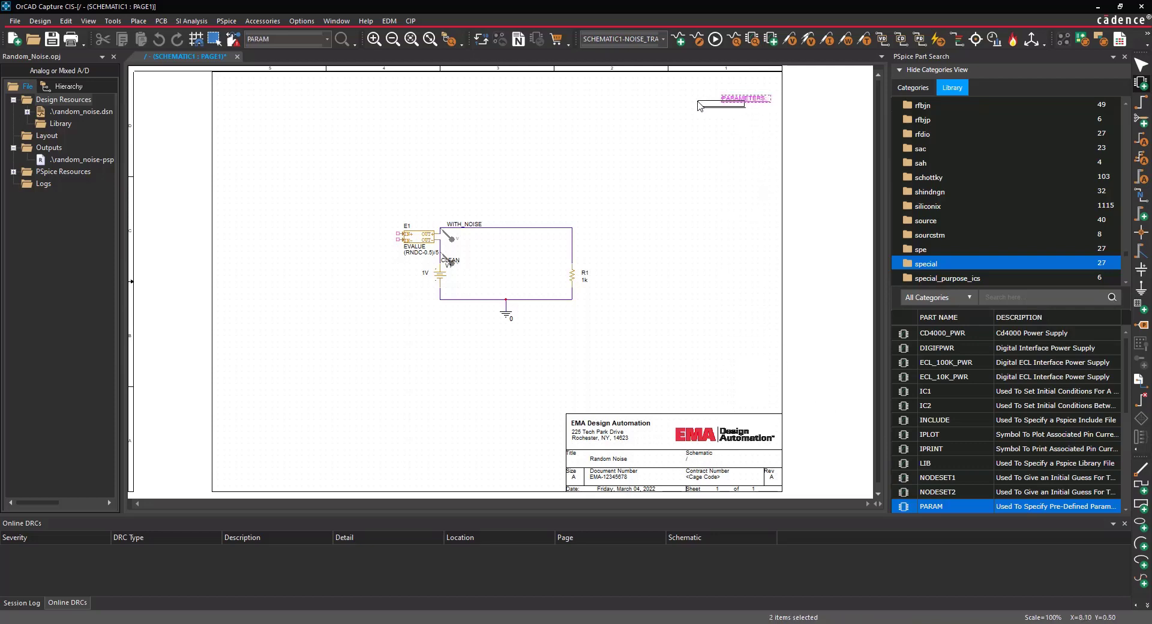
right_click(698, 102)
click(711, 109)
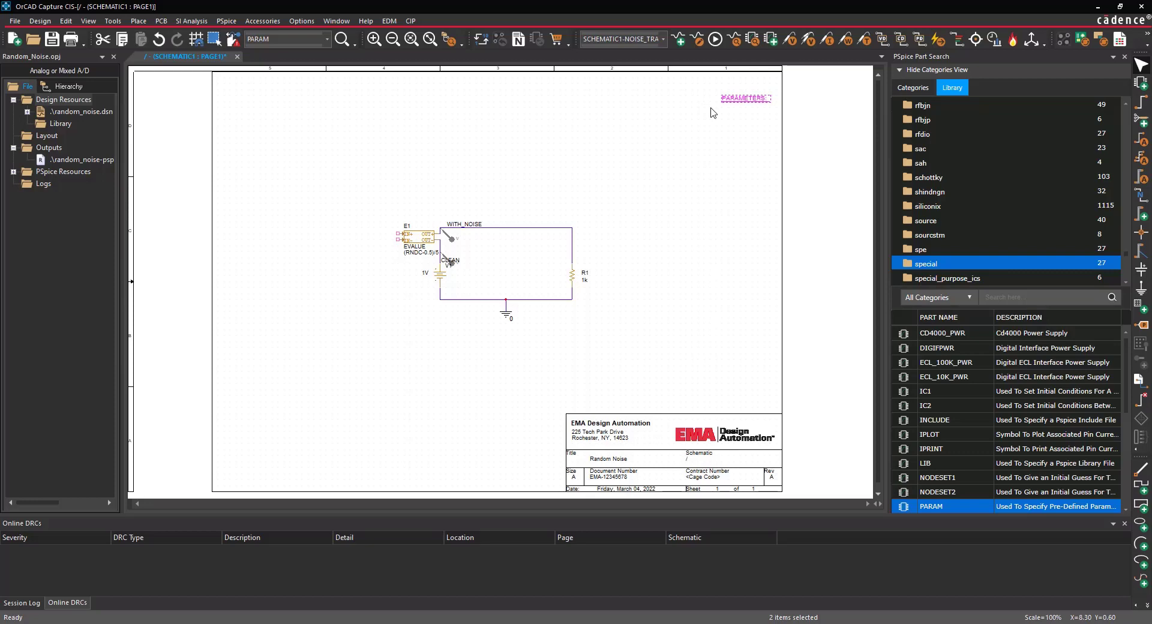
right_click(736, 101)
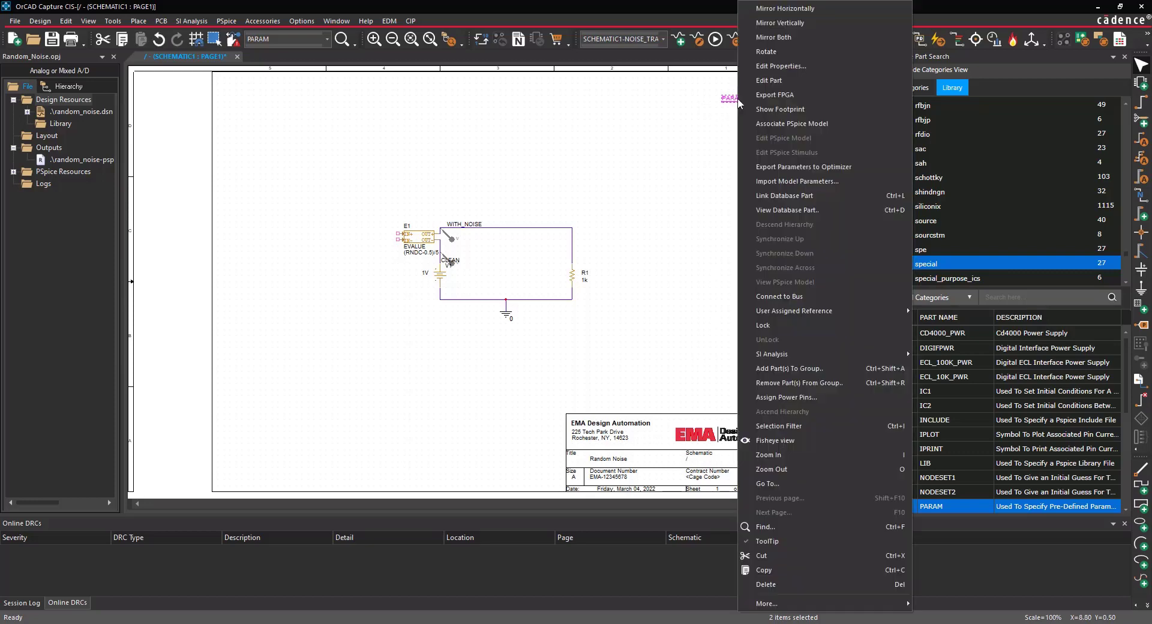
click(760, 71)
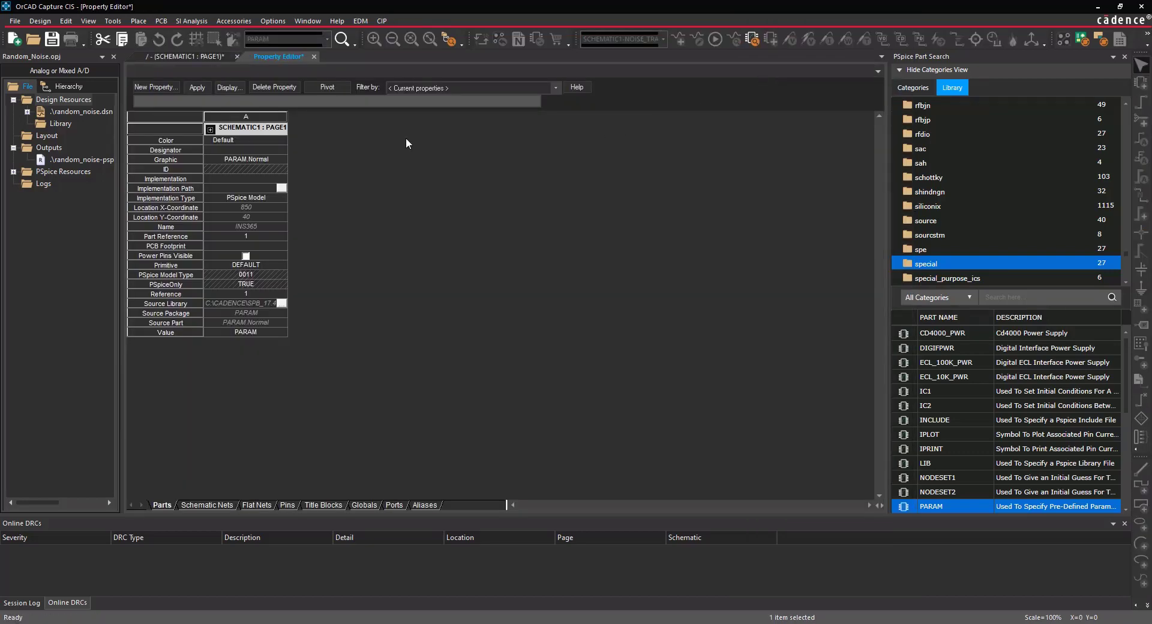
Add a displayed SWEEP property of 1 showing name and value, apply it, and close the editor.
click(165, 90)
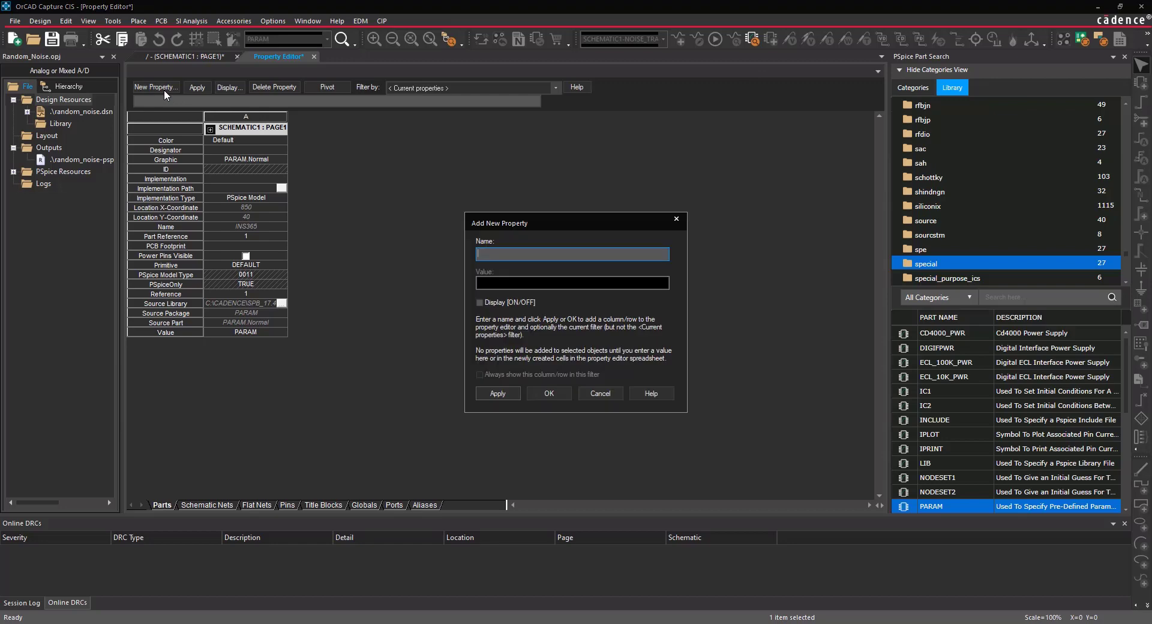
text(SWEEP)
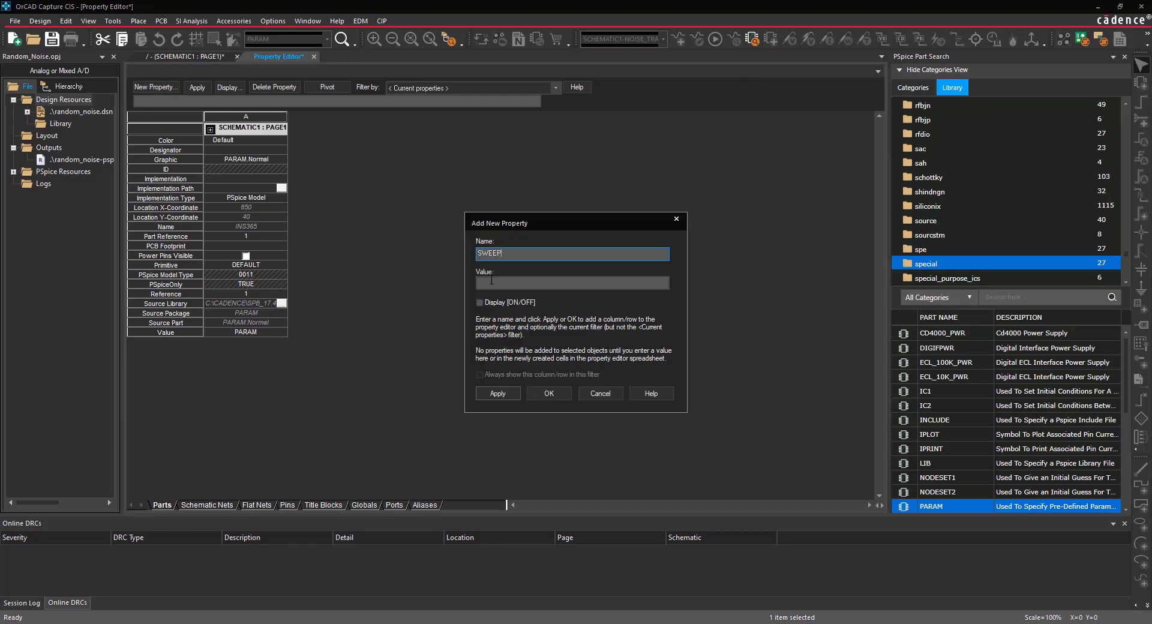
click(497, 284)
text(1)
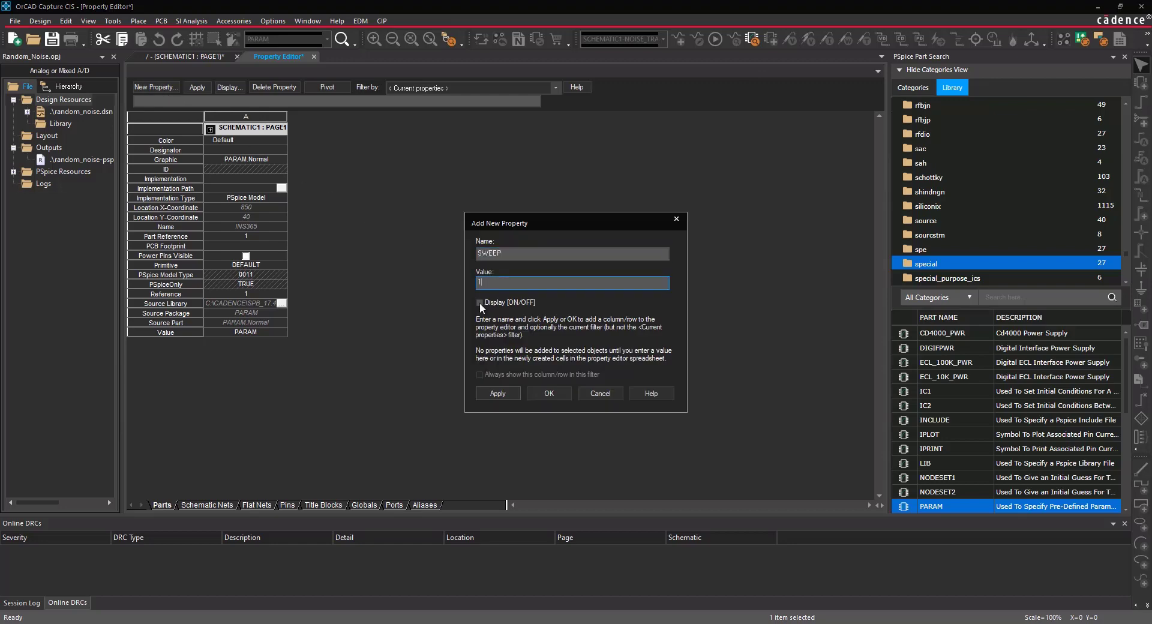
click(480, 302)
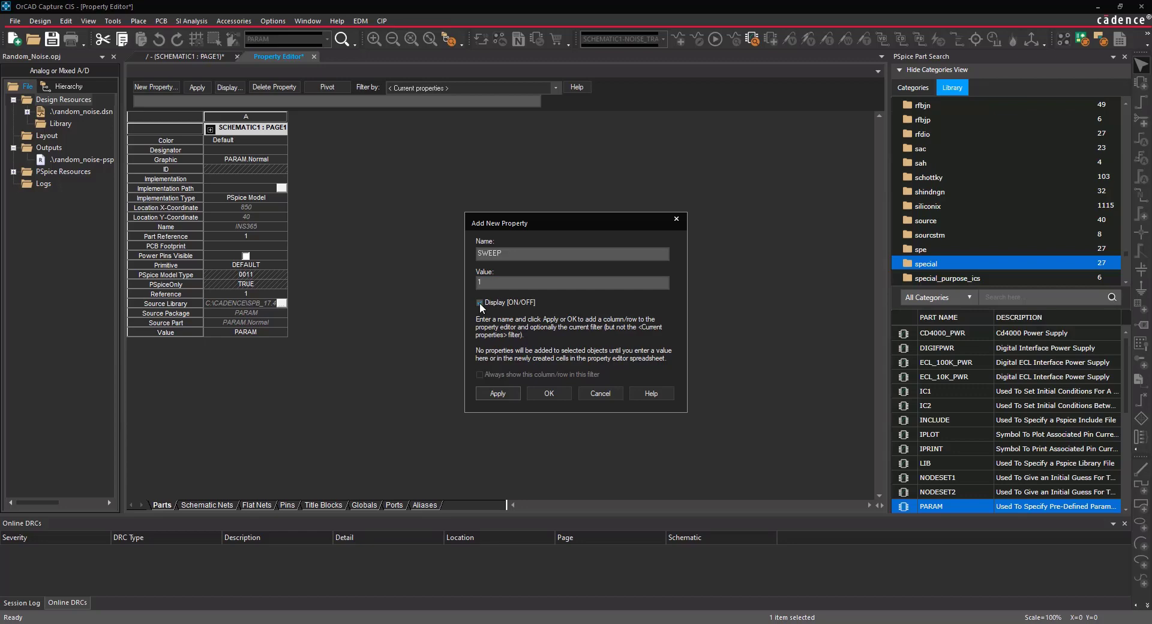
click(534, 393)
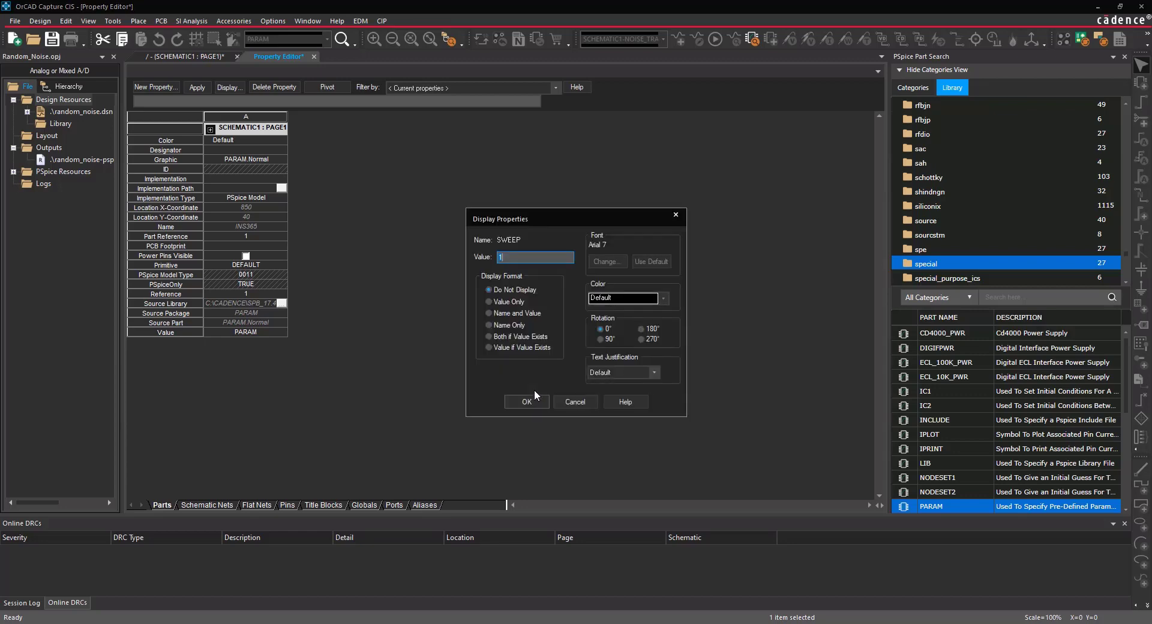
click(517, 313)
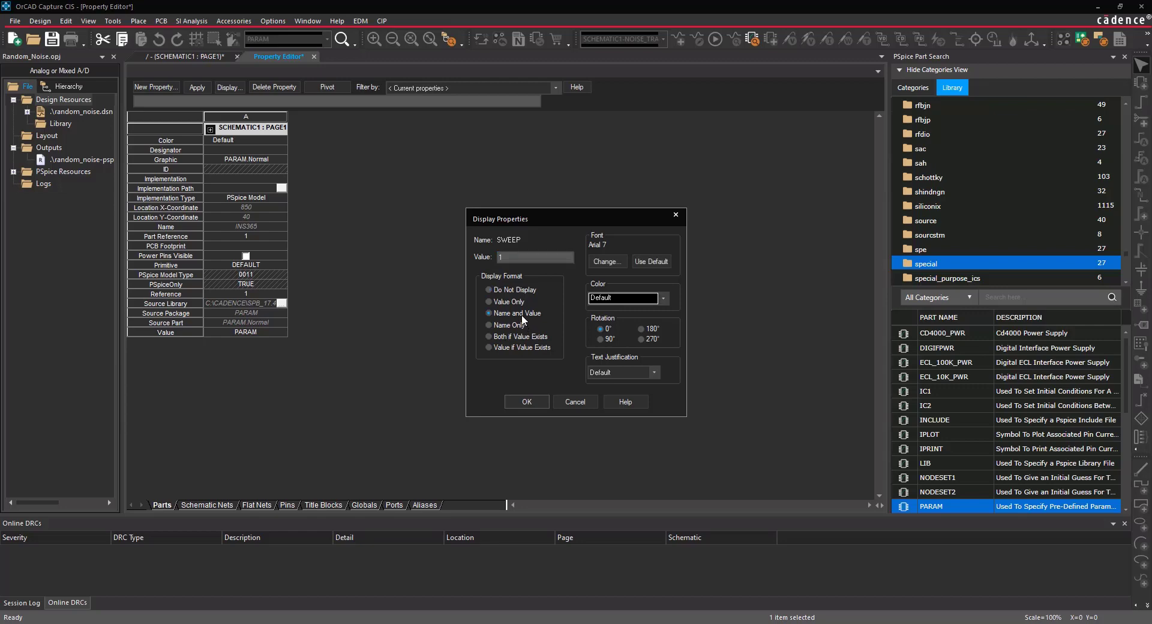
click(528, 401)
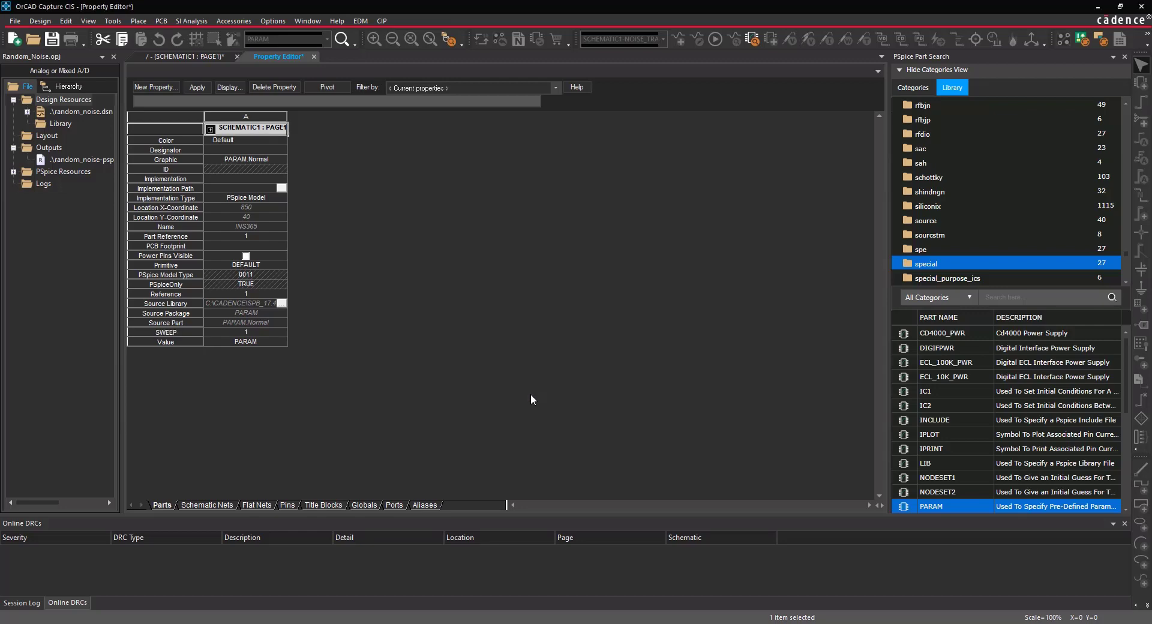
click(190, 91)
click(314, 57)
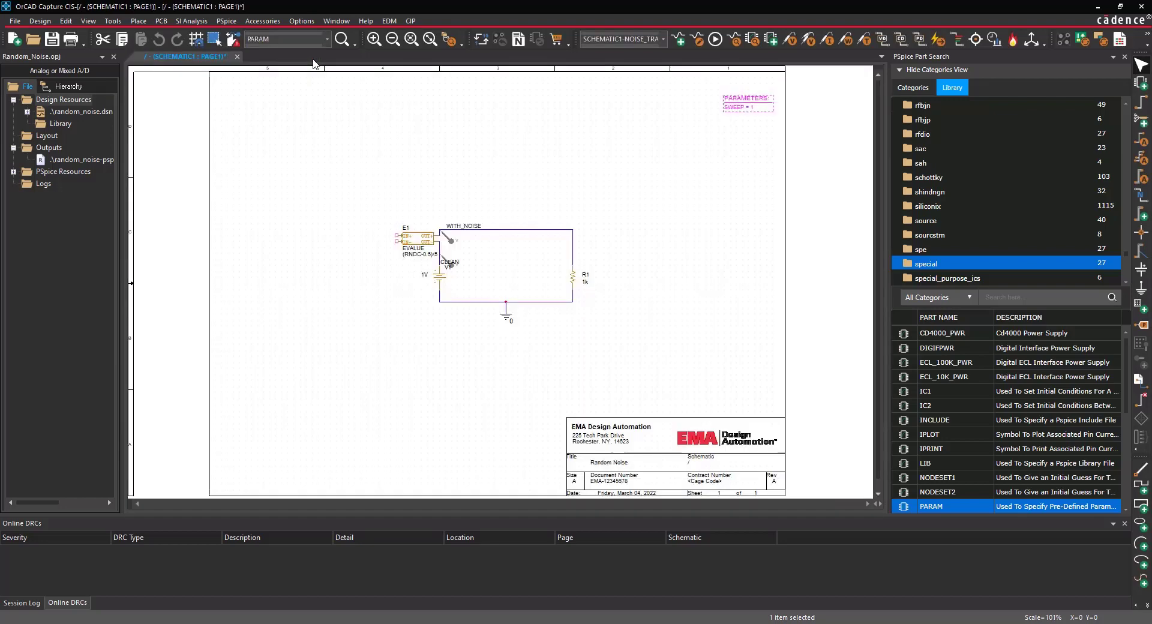
Create a new simulation profile named NOISE_DC.
click(226, 21)
click(228, 34)
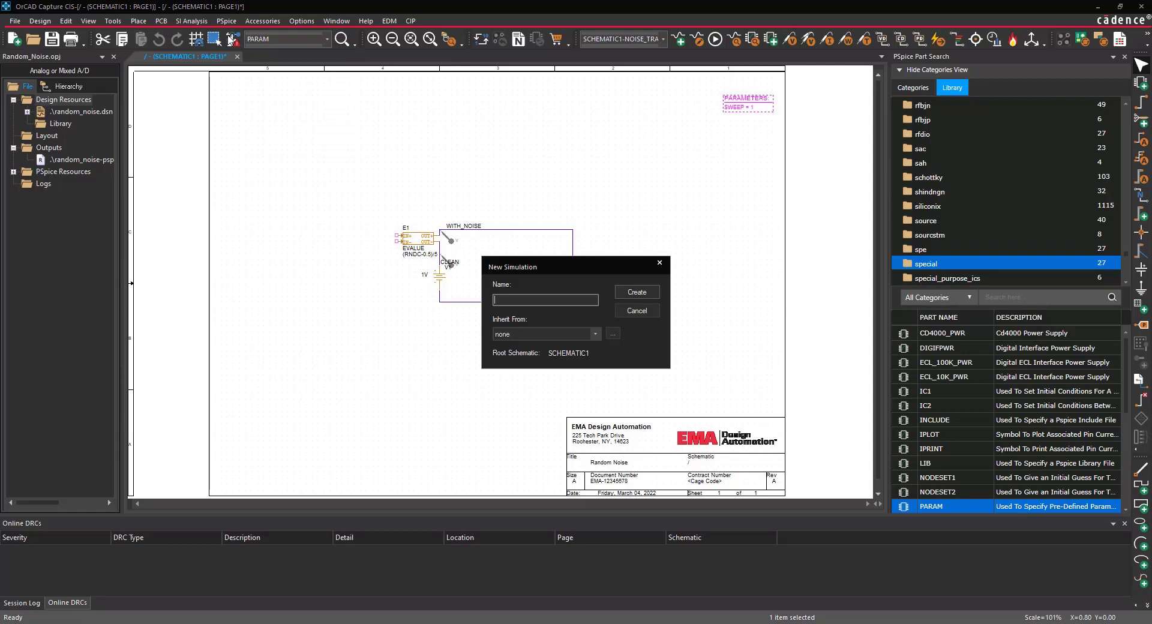
text(NOISE_DC)
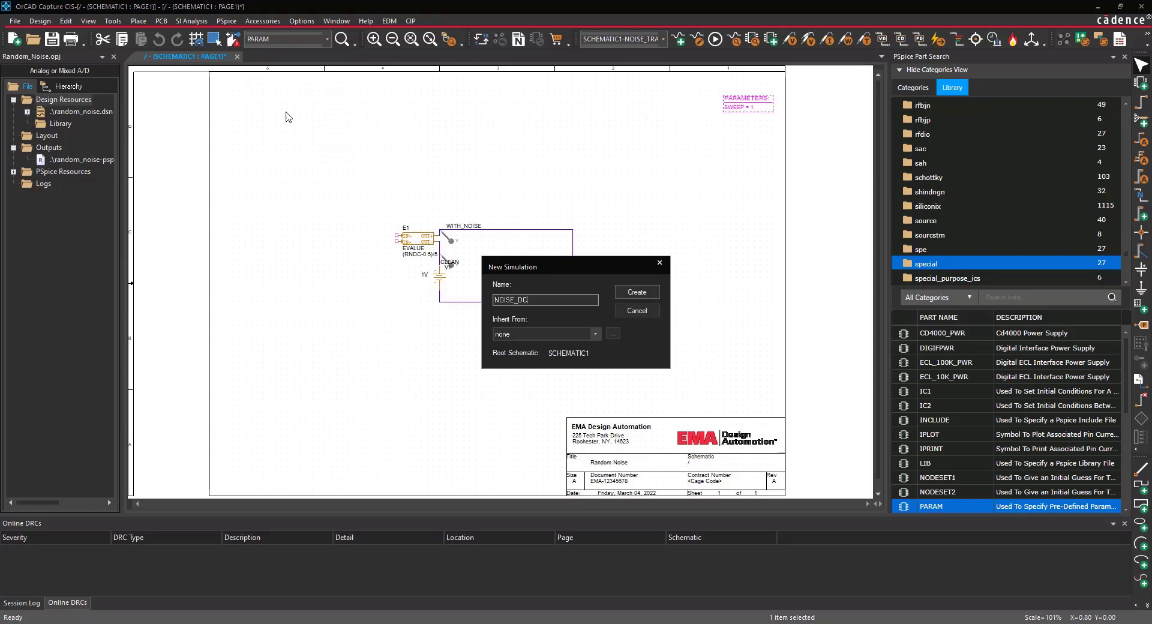
click(619, 292)
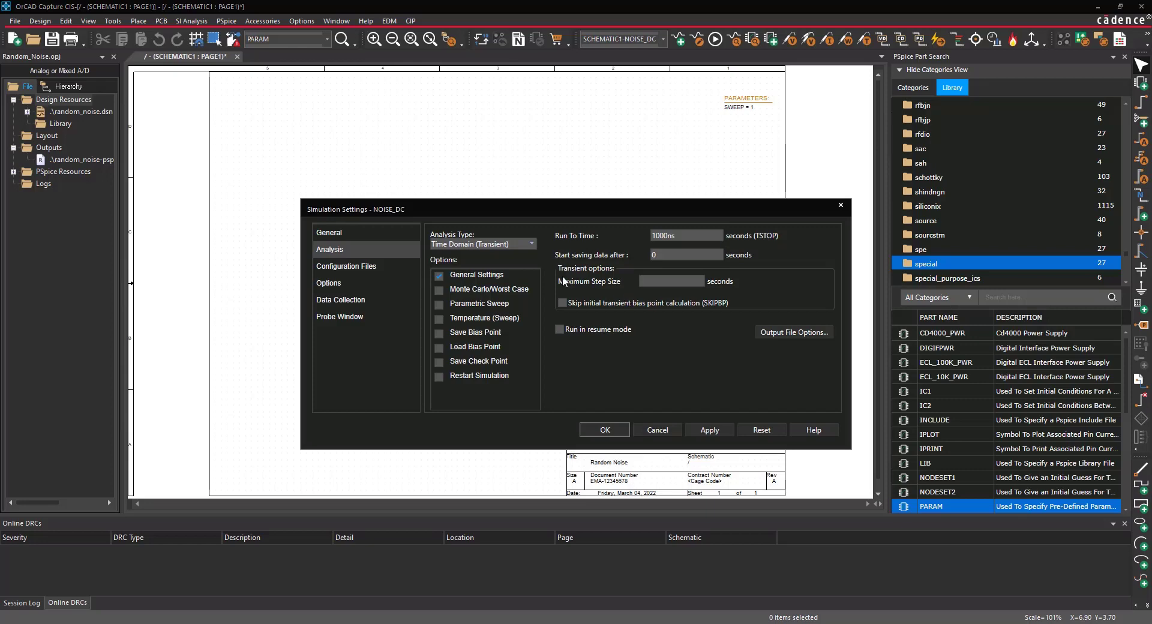
Set NOISE_DC to a DC sweep of global parameter SWEEP from 1 to 50, increment 1.
click(521, 246)
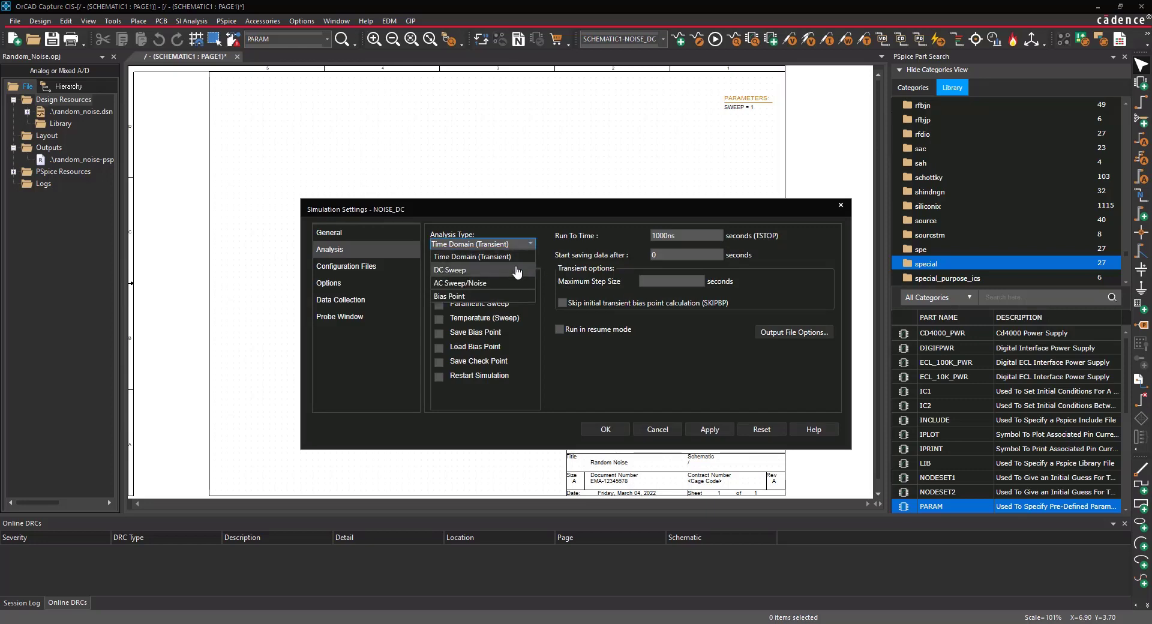
click(516, 268)
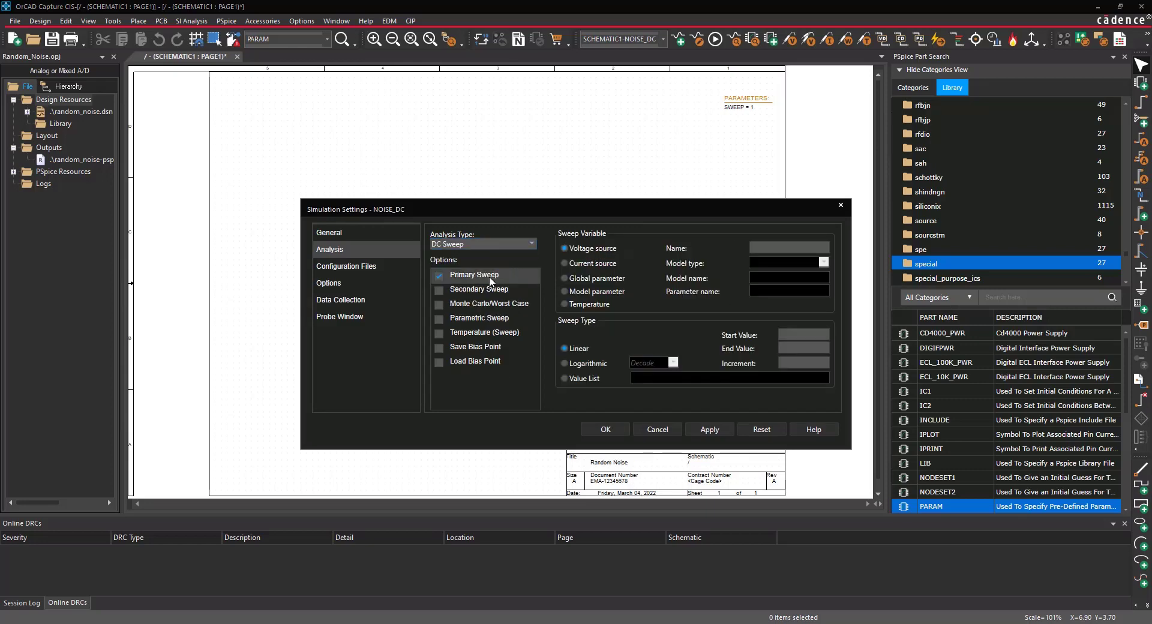
click(563, 278)
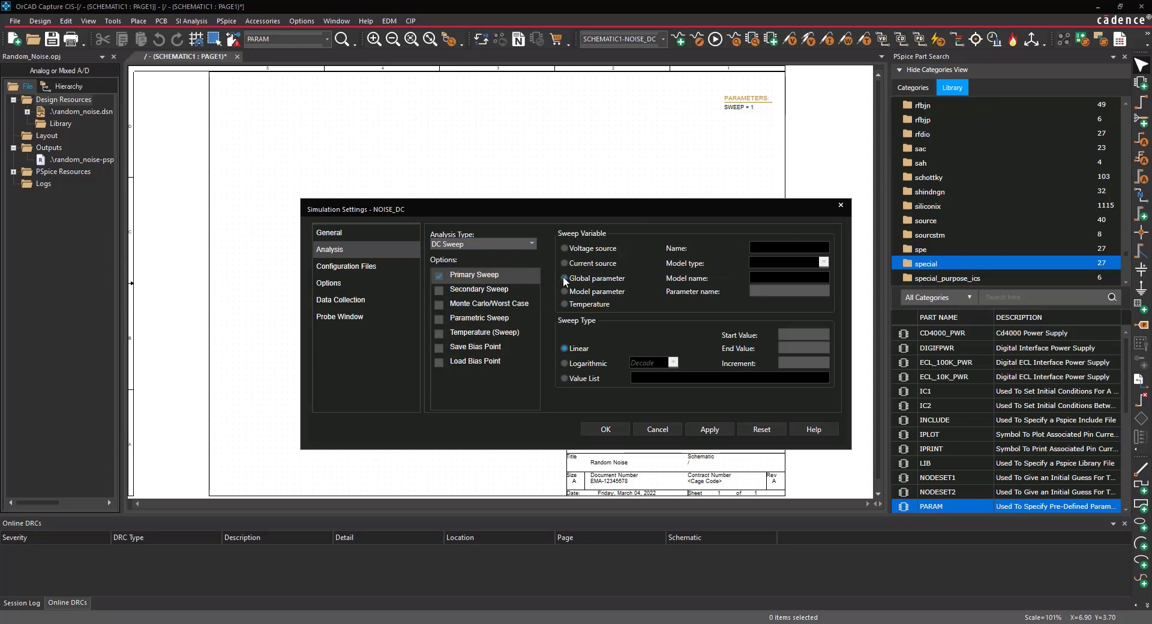
click(755, 290)
text(sWEEP)
click(782, 330)
text(1)
click(786, 347)
text(50)
click(786, 362)
text(1)
click(603, 429)
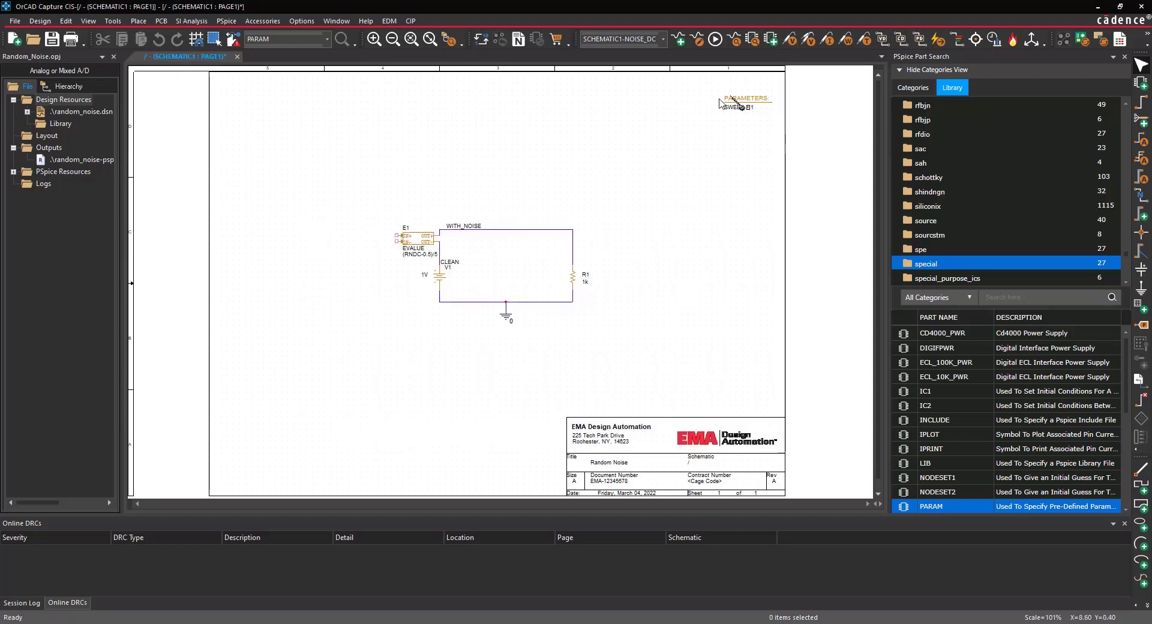
Put a voltage marker on the WITH_NOISE net and run the NOISE_DC simulation.
click(443, 234)
key(Escape)
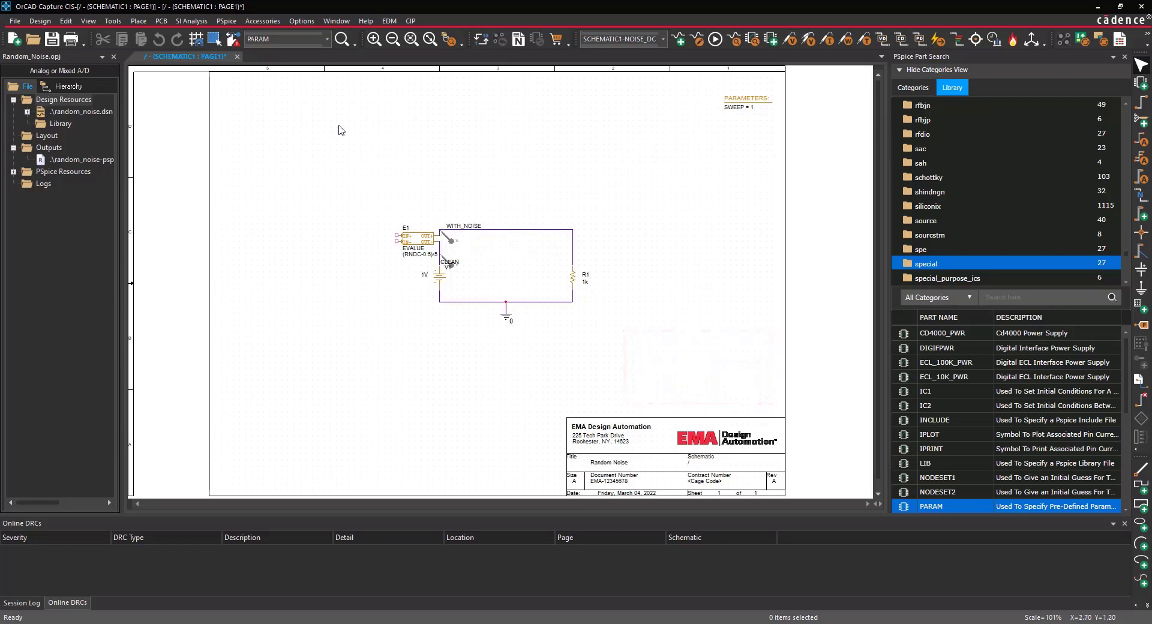
click(226, 21)
click(233, 45)
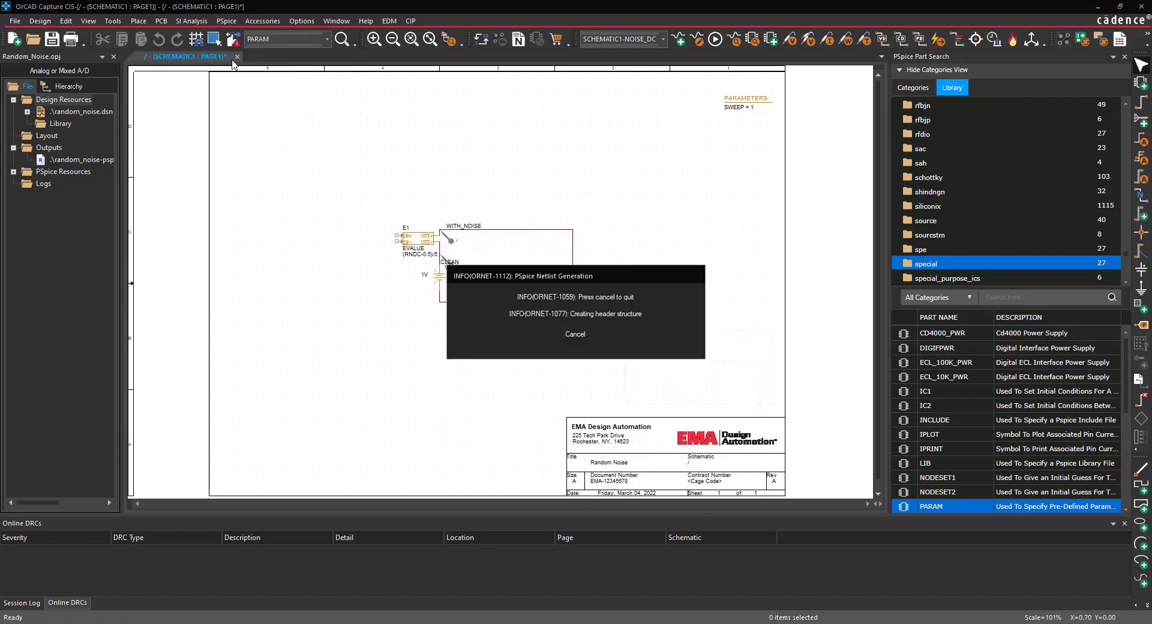